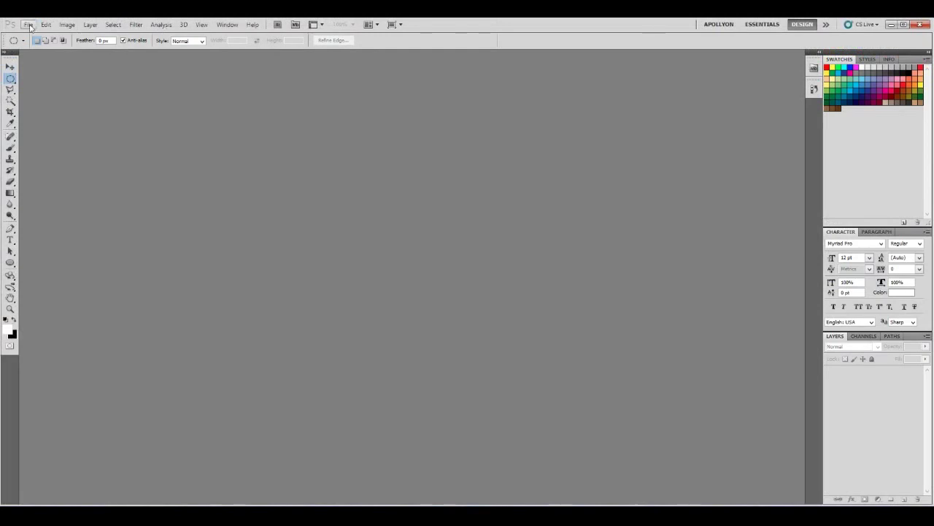
Create a new 36 × 24 inch RGB document at 300 pixels/inch with a white background
left_click(29, 25)
mouse_move(45, 24)
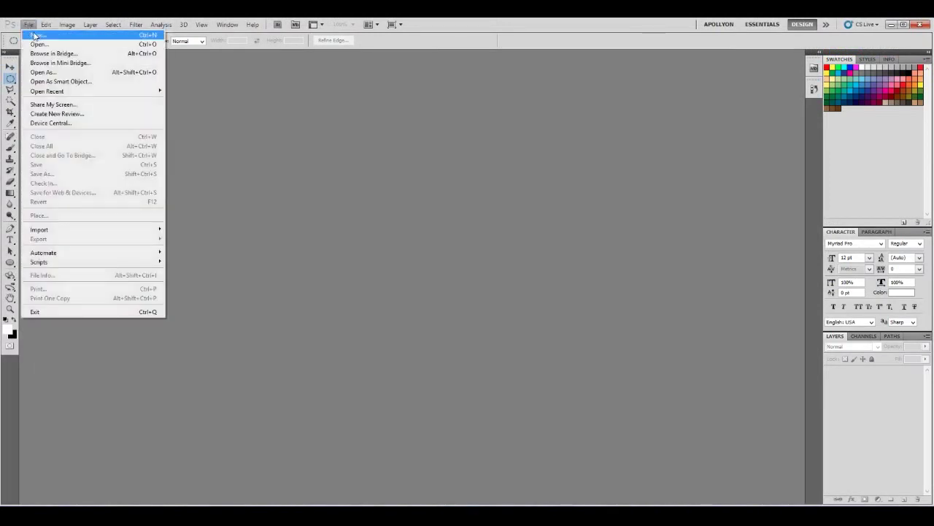
left_click(51, 36)
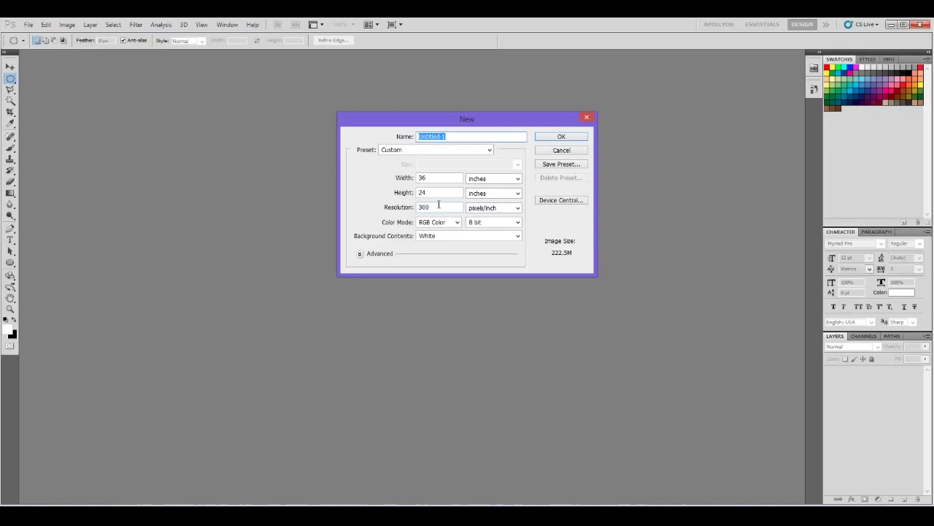
left_click(541, 136)
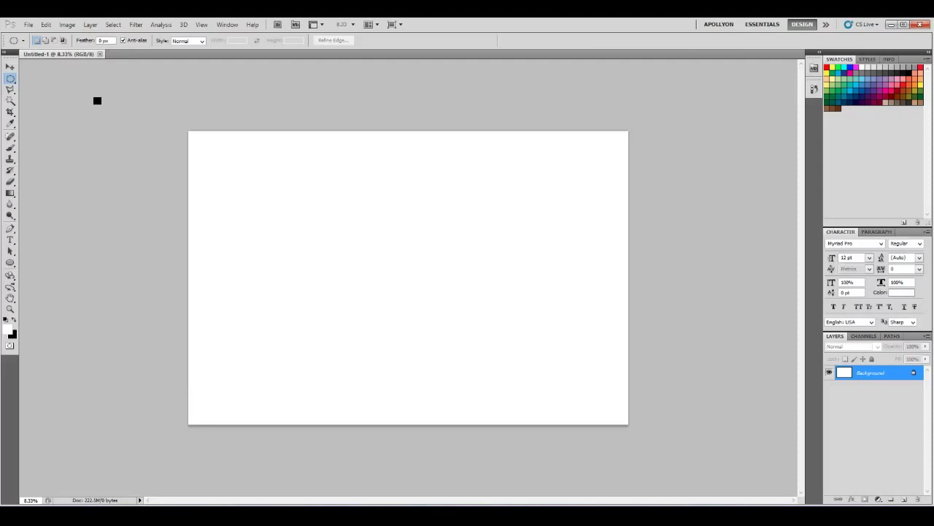
Add a vertical guide at 50% of the canvas width
left_click(201, 25)
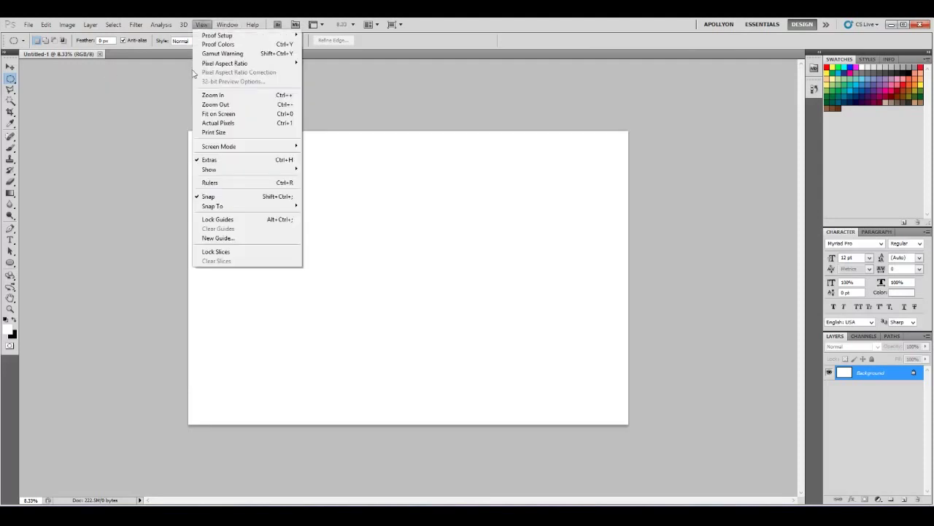
left_click(223, 238)
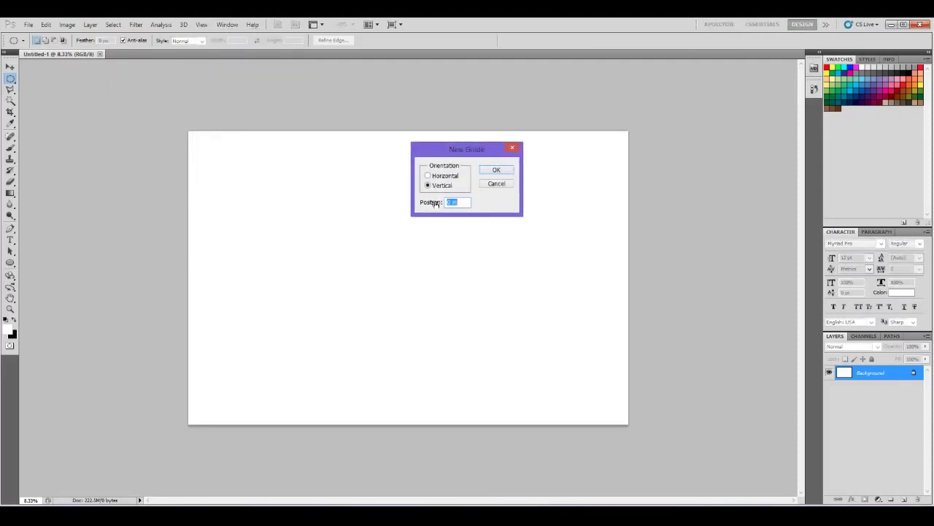
type("50%")
left_click(496, 173)
Add a horizontal guide at 50% of the canvas height
left_click(202, 25)
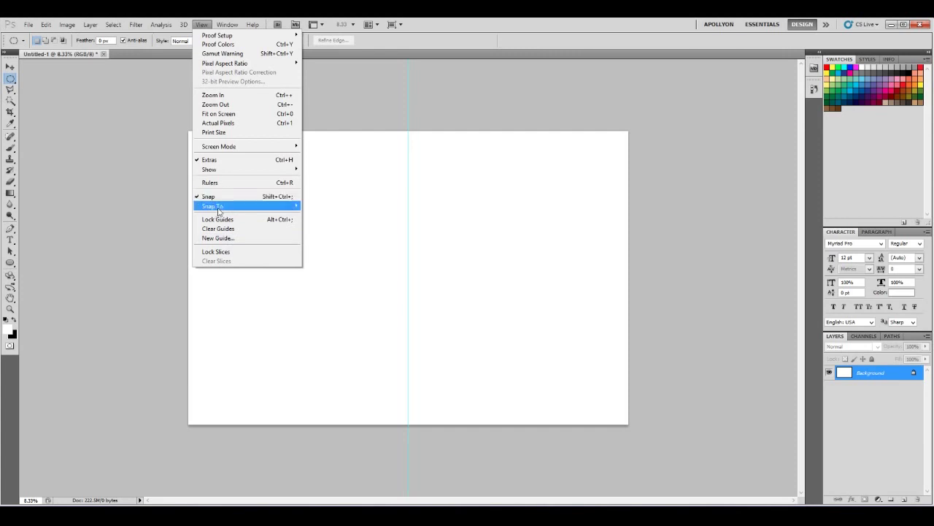
mouse_move(213, 207)
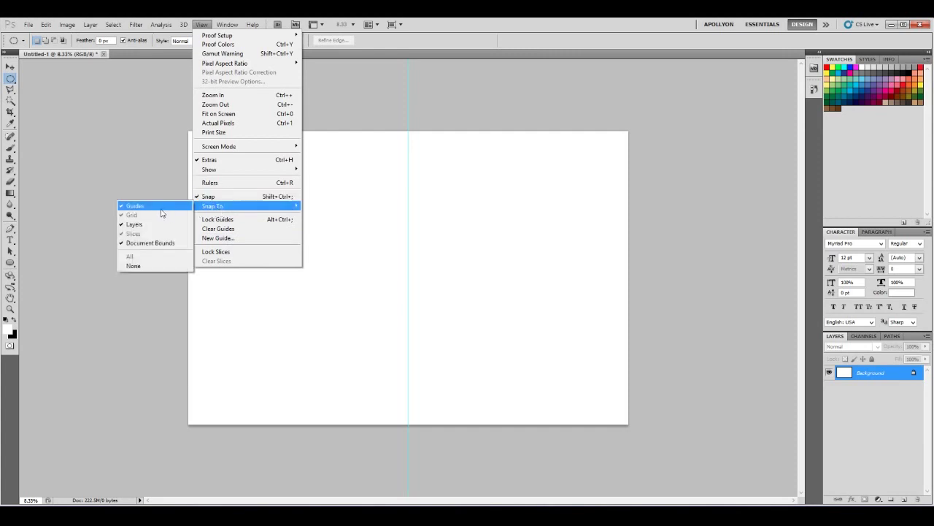
left_click(227, 239)
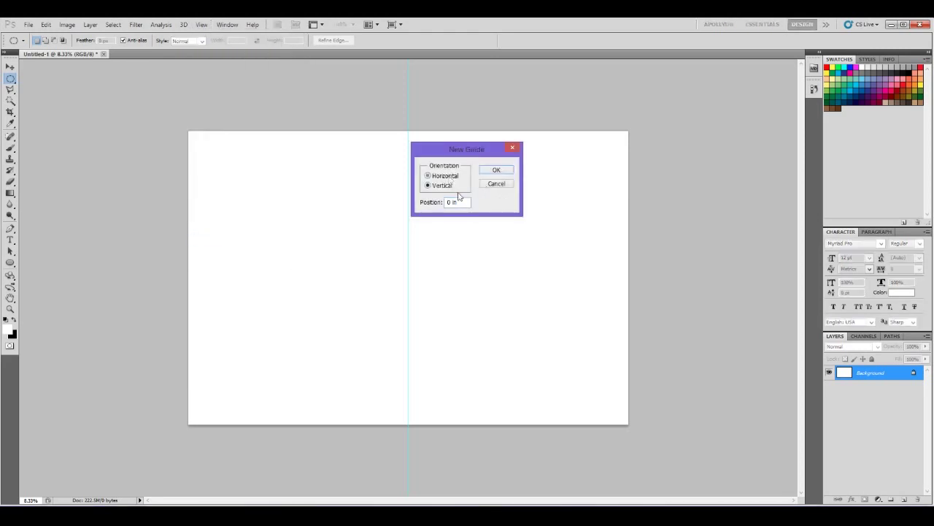
key("alt+h")
type("50%")
left_click(494, 173)
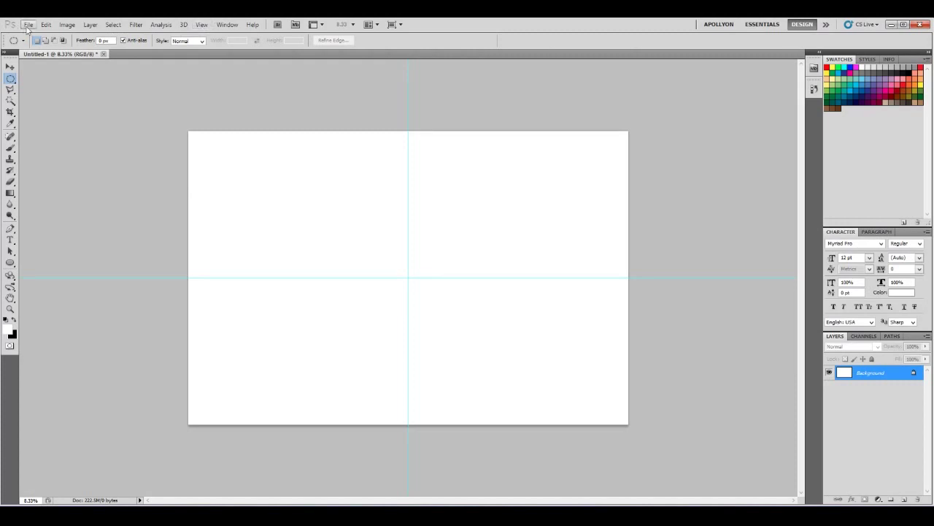
Draw a black circle with the Ellipse tool on the horizontal guide, left of centre, and add an empty layer above it
left_click(10, 263)
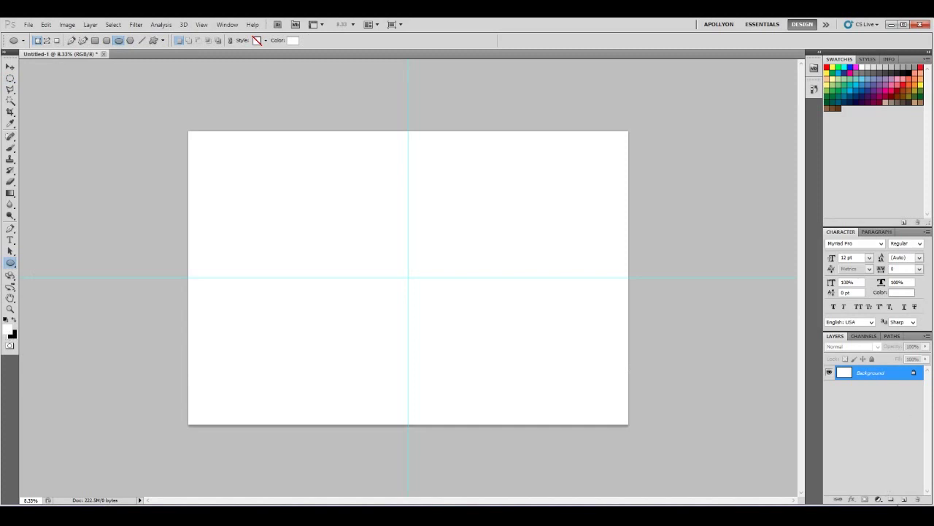
left_click(904, 500)
left_click(14, 319)
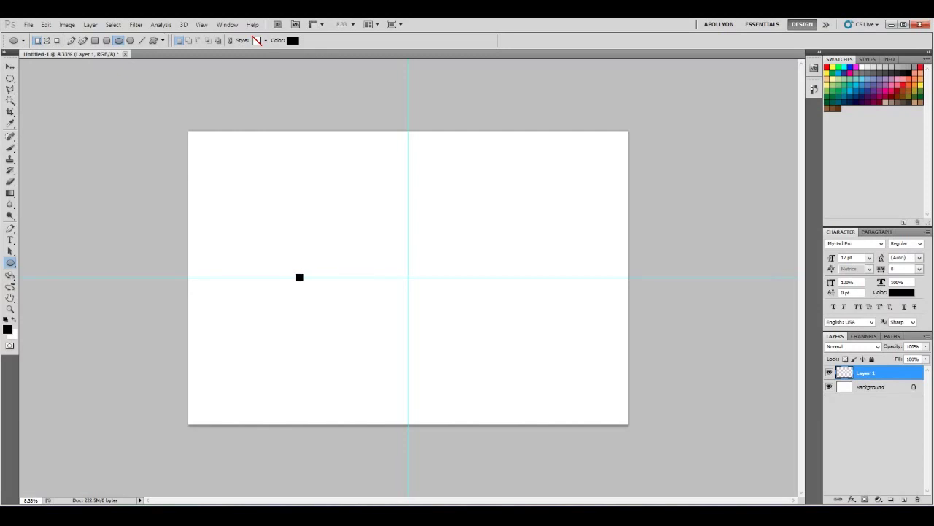
left_click_drag(299, 278, 343, 322)
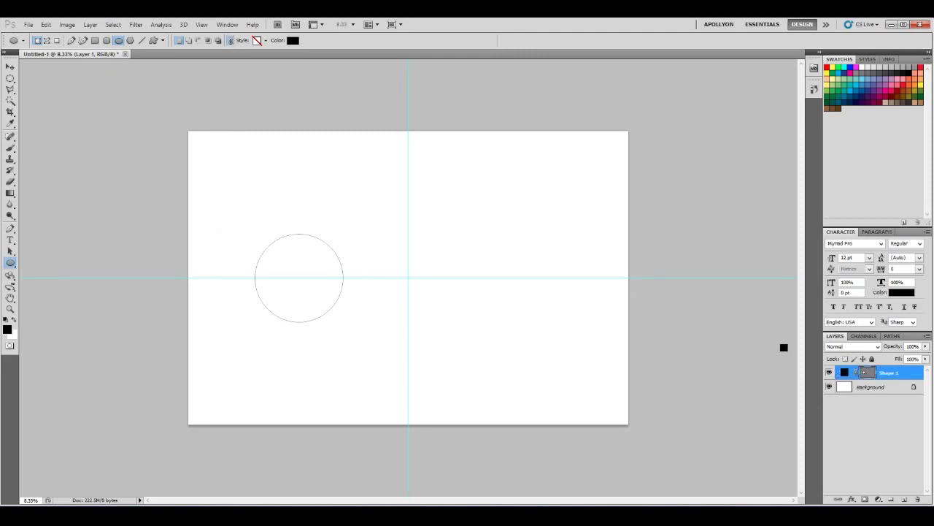
left_click(905, 499)
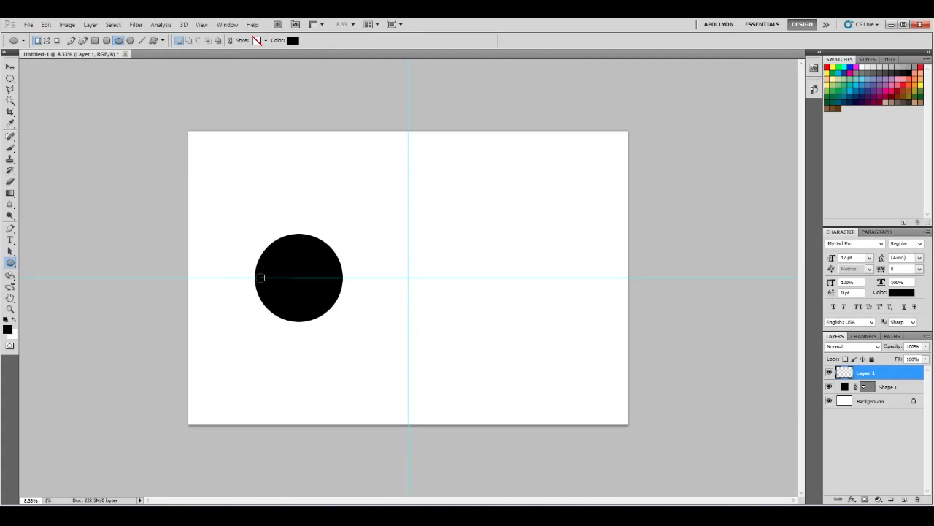
Draw a tiny white dot just inside the circle's left edge, plus a copy at its right edge
left_click_drag(266, 272, 263, 267)
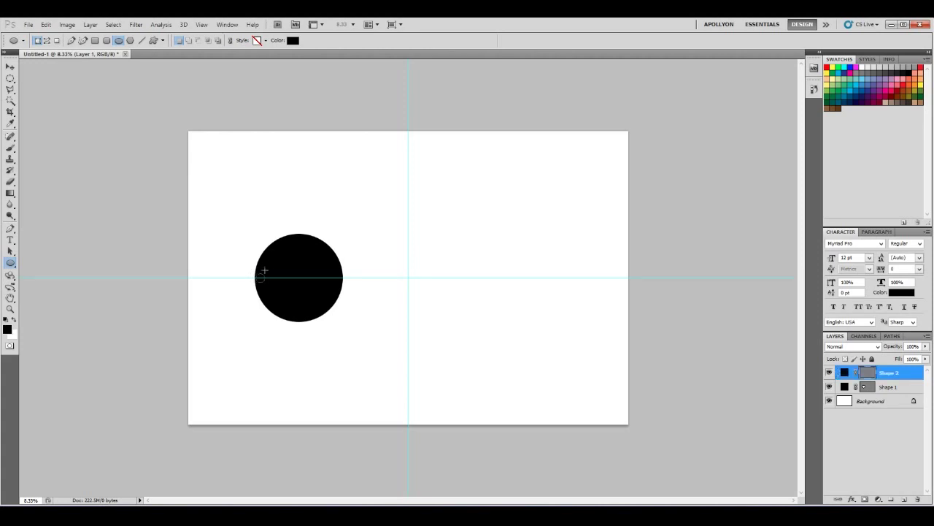
double_click(847, 372)
left_click(341, 137)
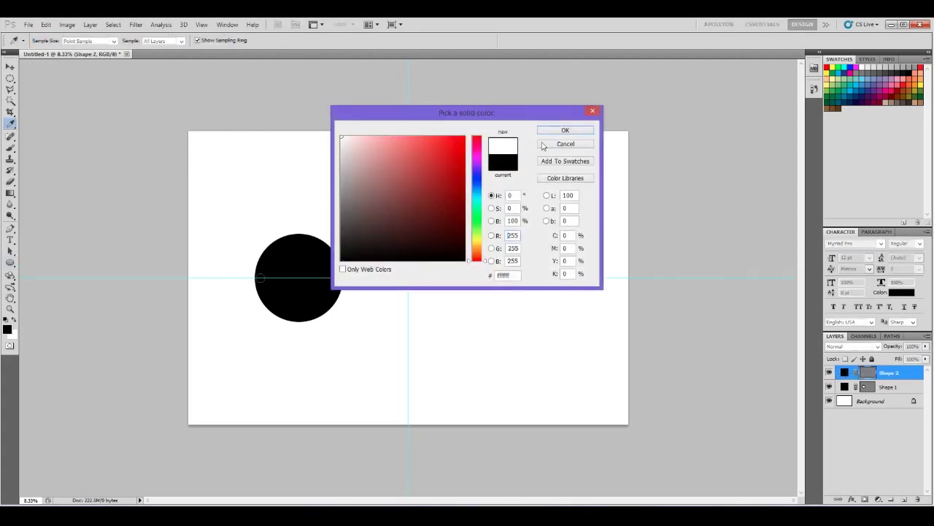
left_click(565, 130)
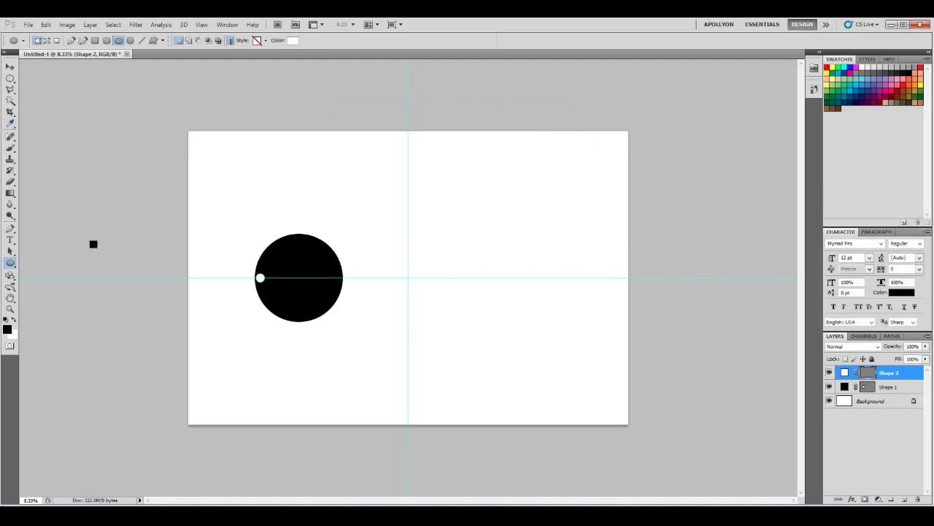
left_click(12, 69)
left_click_drag(269, 275, 270, 275)
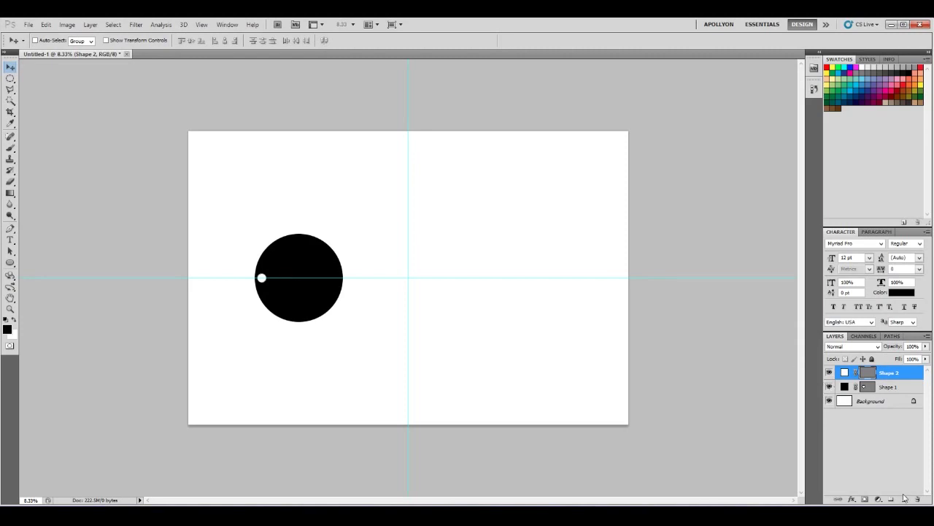
key("ctrl+j")
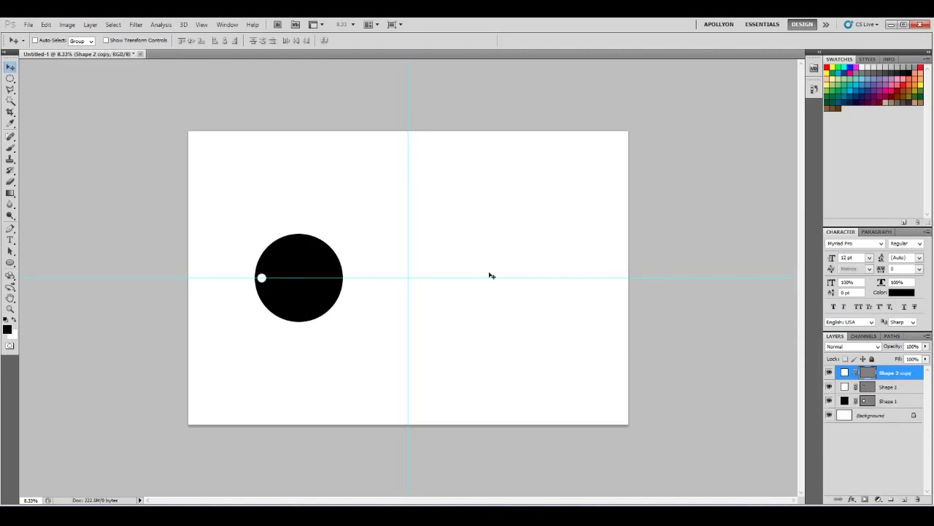
left_click_drag(261, 277, 335, 273)
key("Left")
key("Left")
key("Left")
key("Left")
Duplicate both dots, rotate the copies 90° to top and bottom, and merge all four dot layers
left_click(890, 387, "shift")
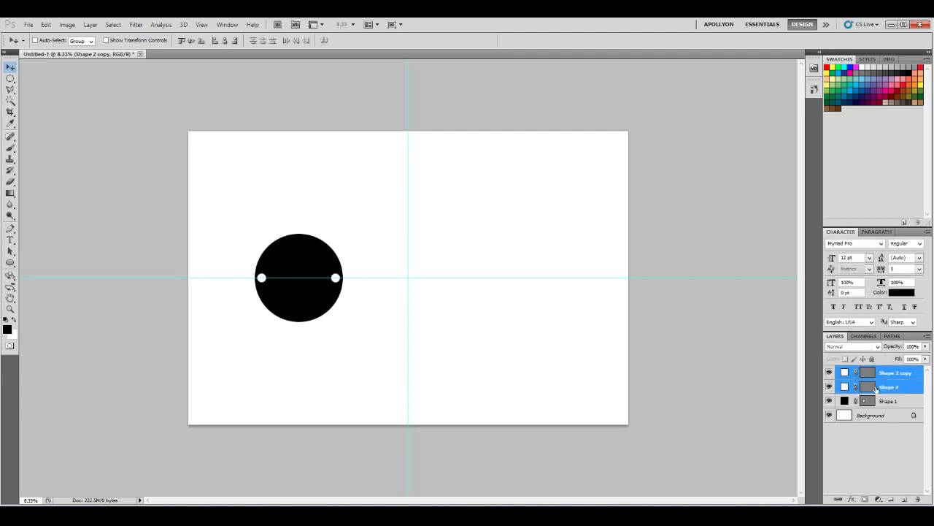
left_click_drag(889, 387, 904, 500)
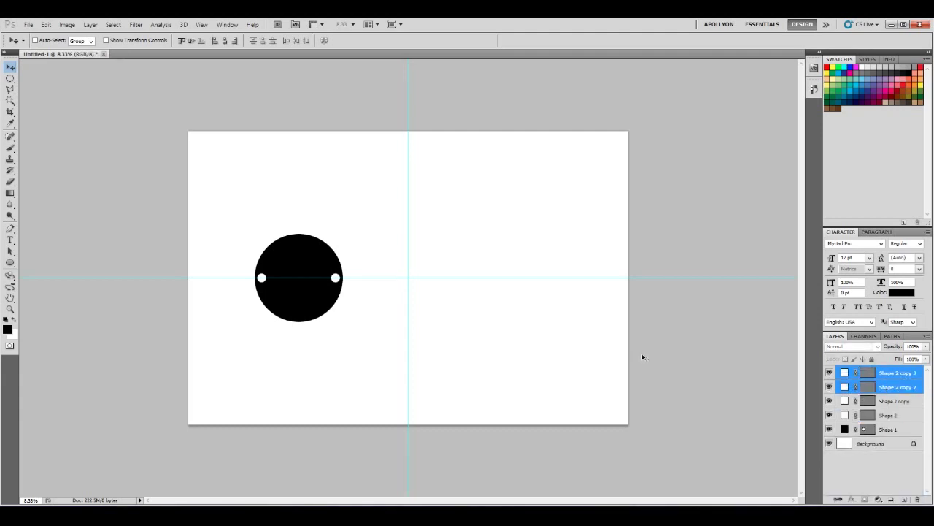
key("ctrl+t")
left_click_drag(351, 232, 296, 217)
key("Return")
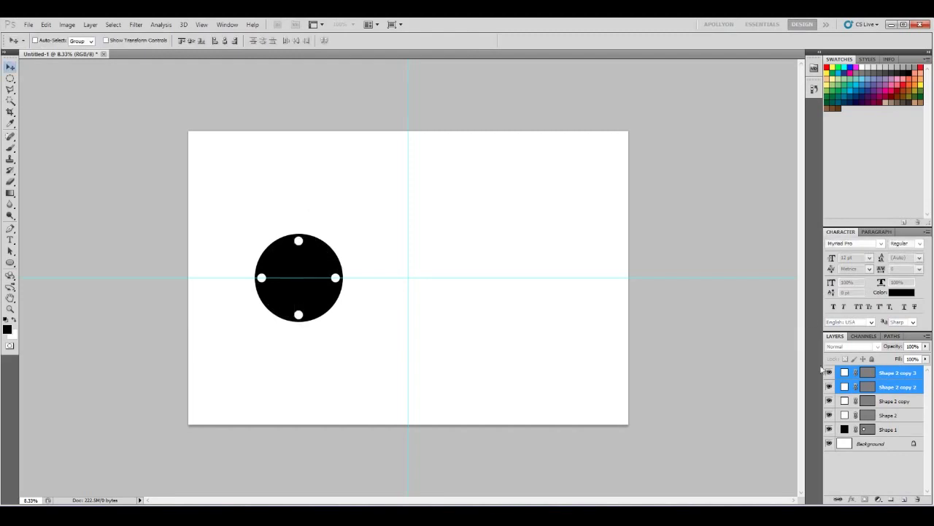
left_click(884, 418)
left_click(881, 375, "shift")
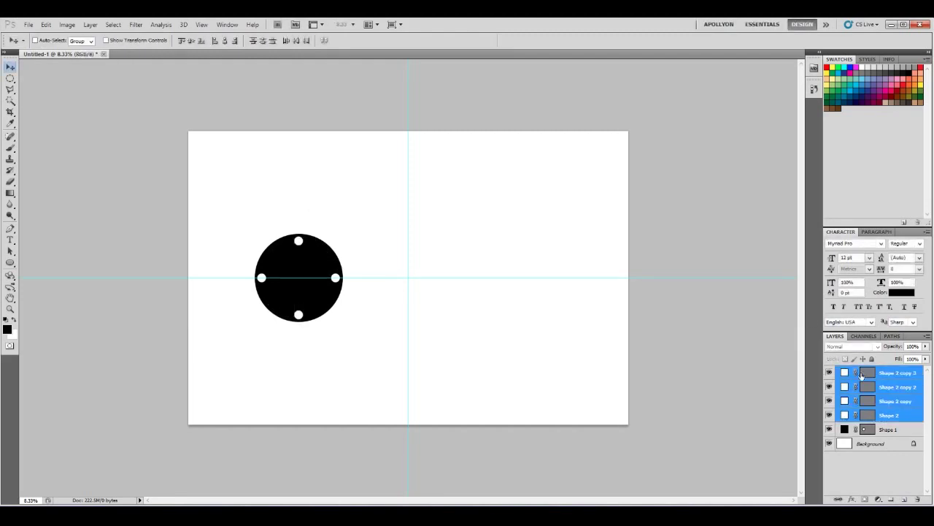
key("ctrl+e")
Duplicate the merged dots layer and rotate the copy 45°
key("ctrl+j")
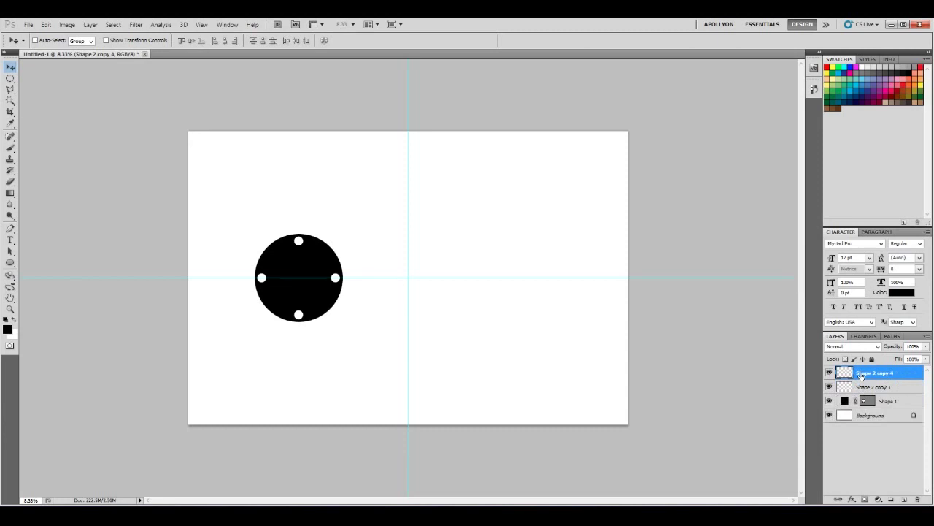
key("ctrl+t")
left_click_drag(388, 219, 390, 221)
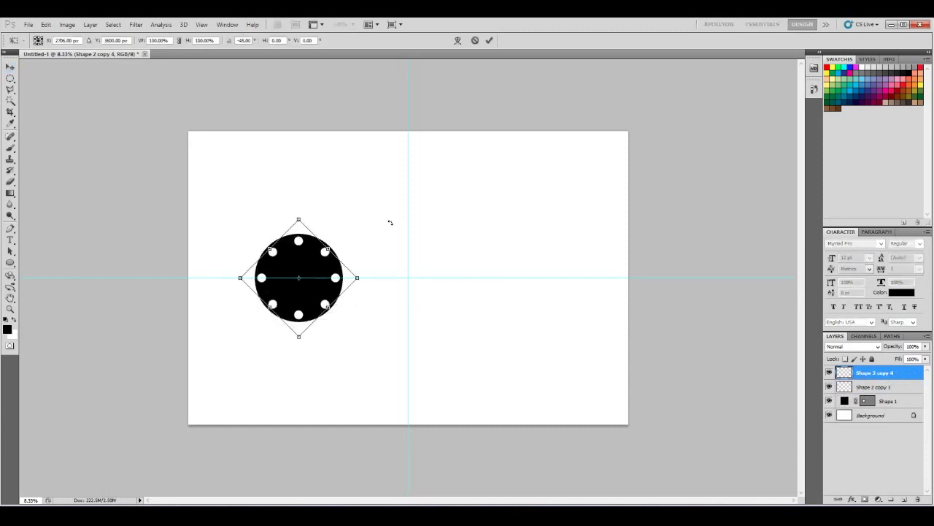
key("Return")
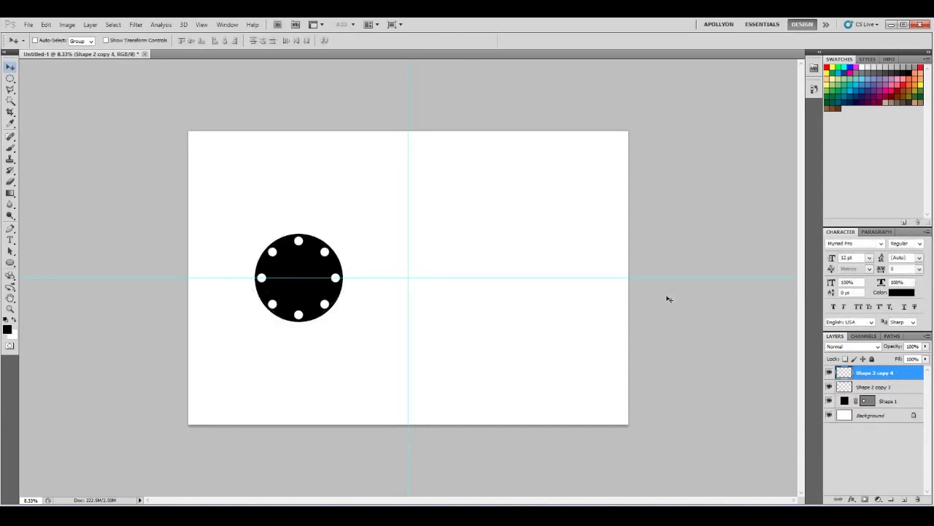
Keep duplicating and rotating dot layers by 15° to complete the outer ring
left_click(878, 387, "shift")
left_click_drag(878, 387, 904, 498)
key("ctrl+t")
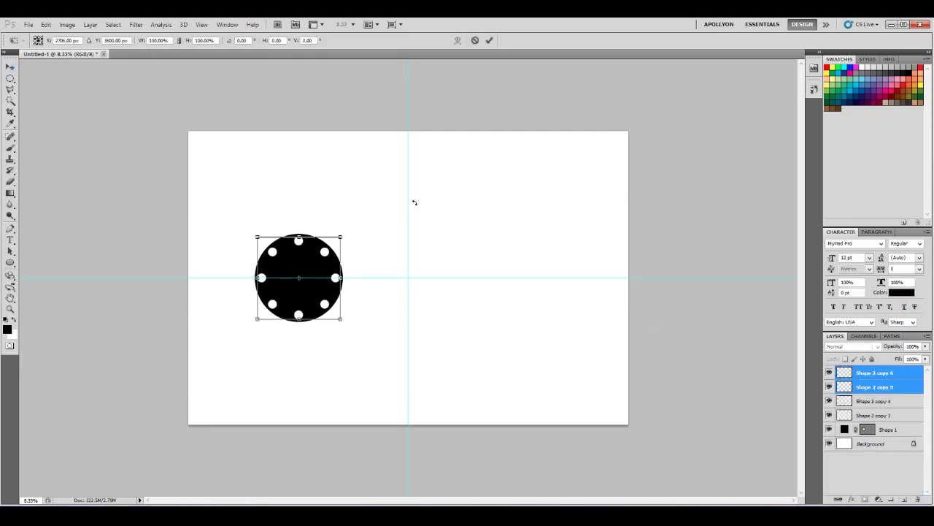
left_click_drag(413, 202, 414, 203)
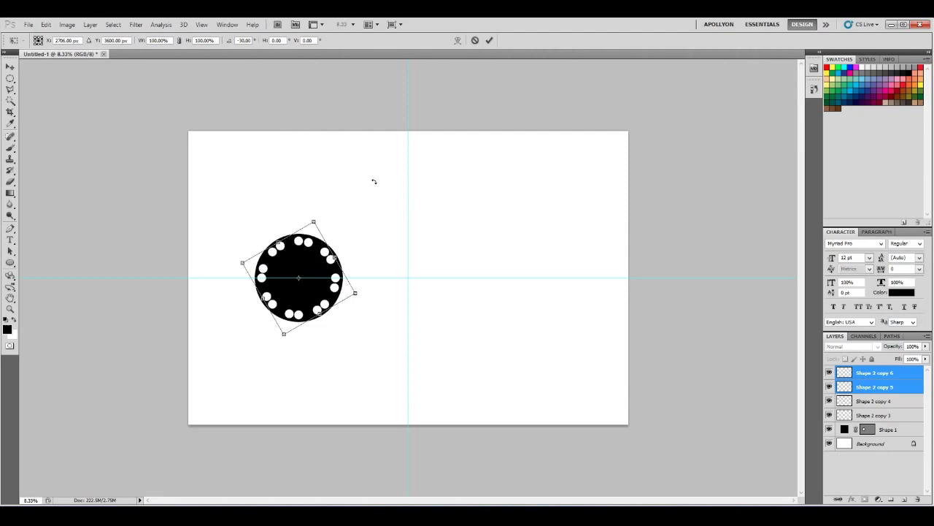
key("Return")
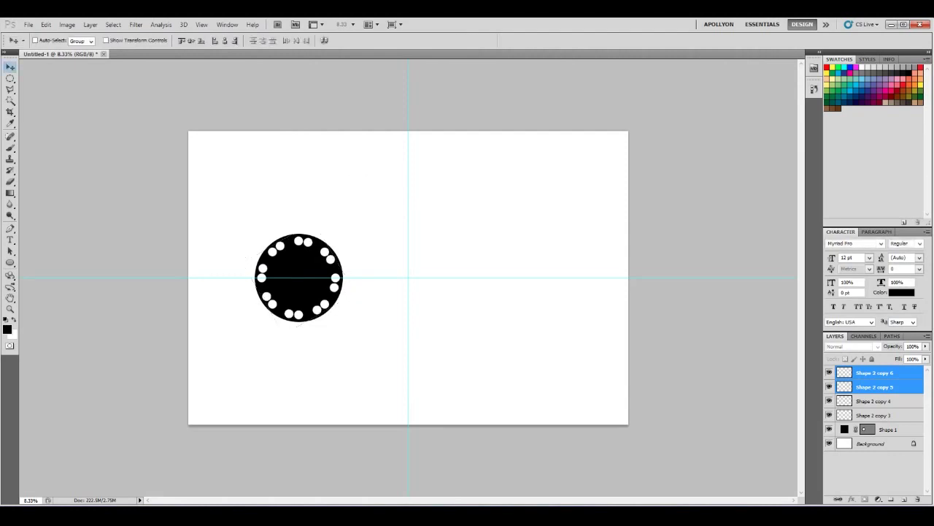
key("ctrl+shift+t")
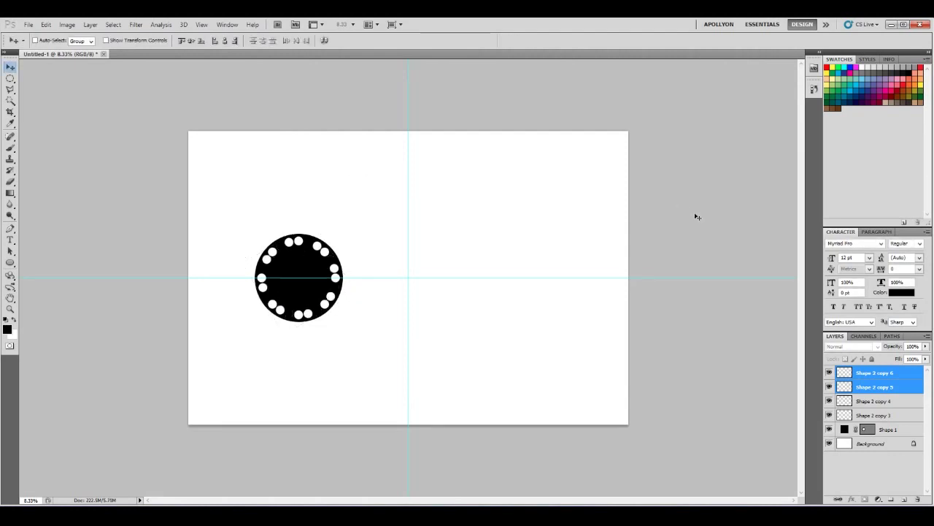
left_click_drag(871, 387, 905, 499)
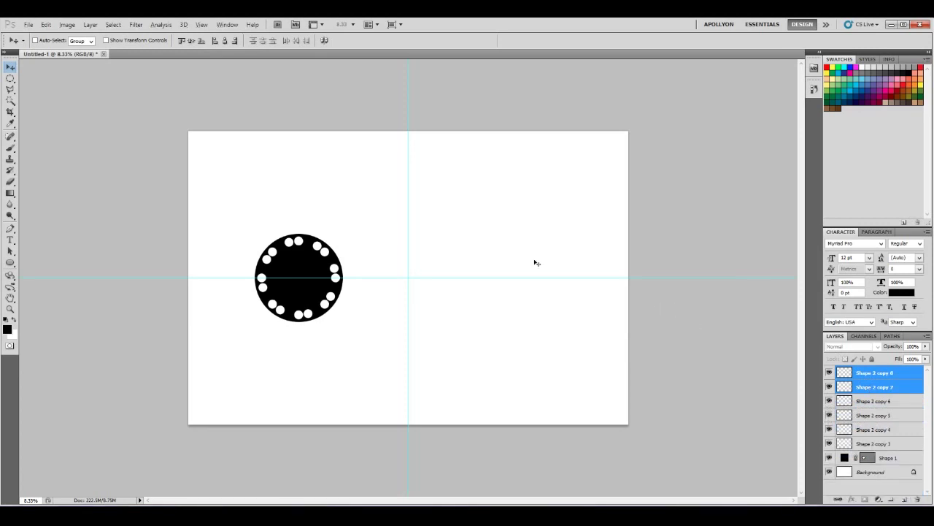
key("ctrl+t")
left_click_drag(367, 202, 382, 227)
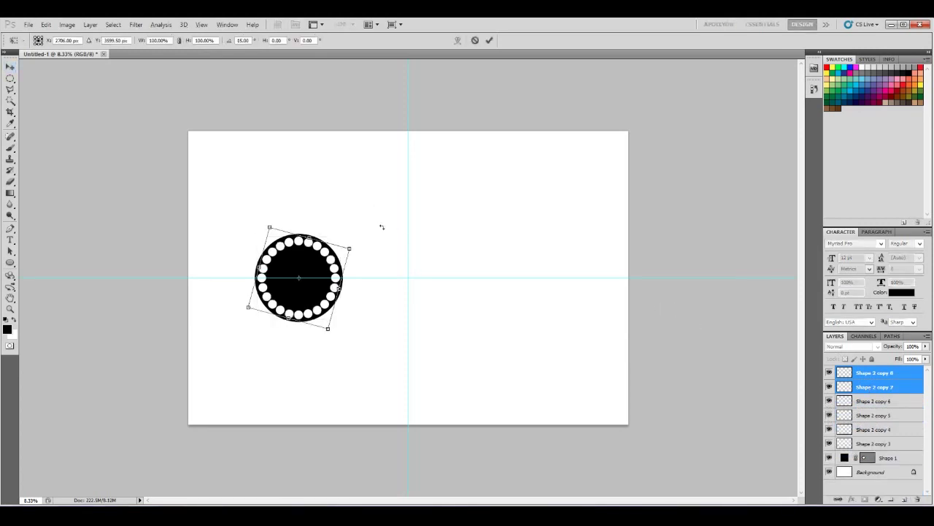
key("Return")
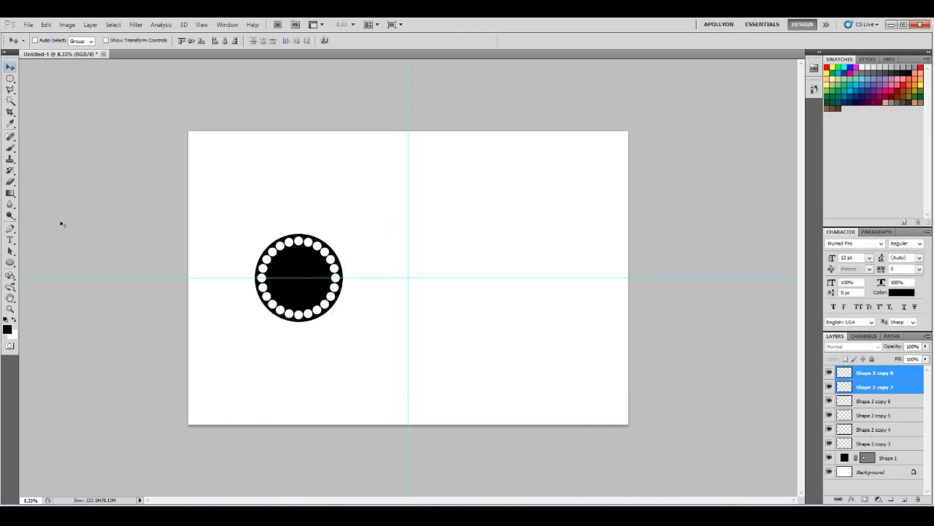
Duplicate Shape 2 copy 3 through copy 8 and scale them to about 70% as an inner ring
left_click(876, 442)
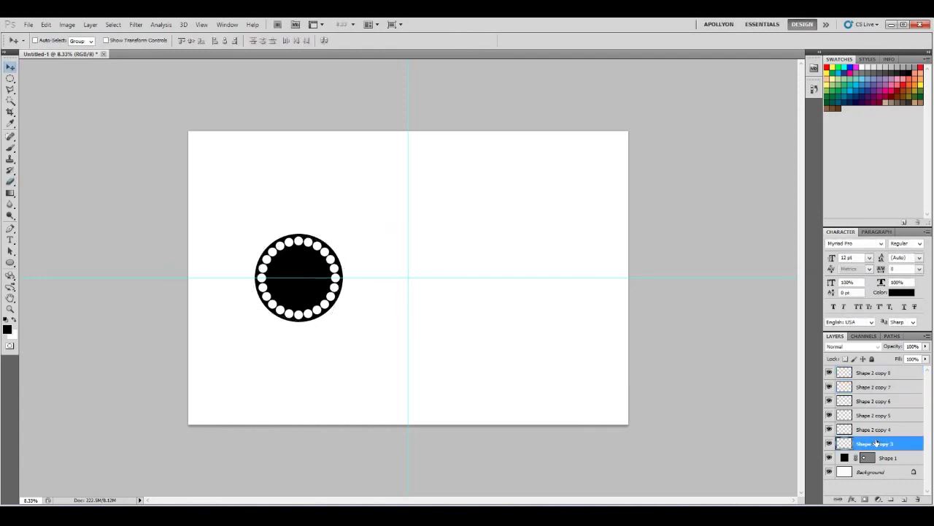
left_click(879, 379, "shift")
key("ctrl+j")
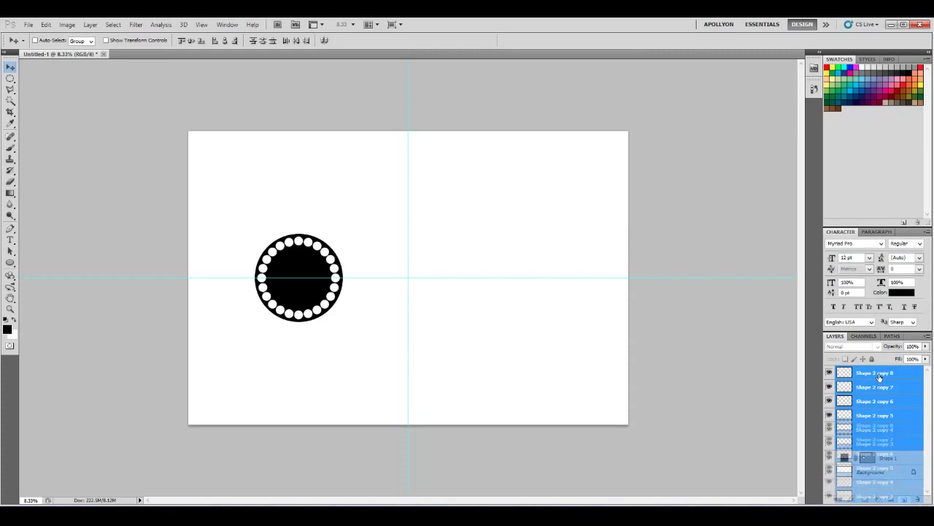
key("ctrl+t")
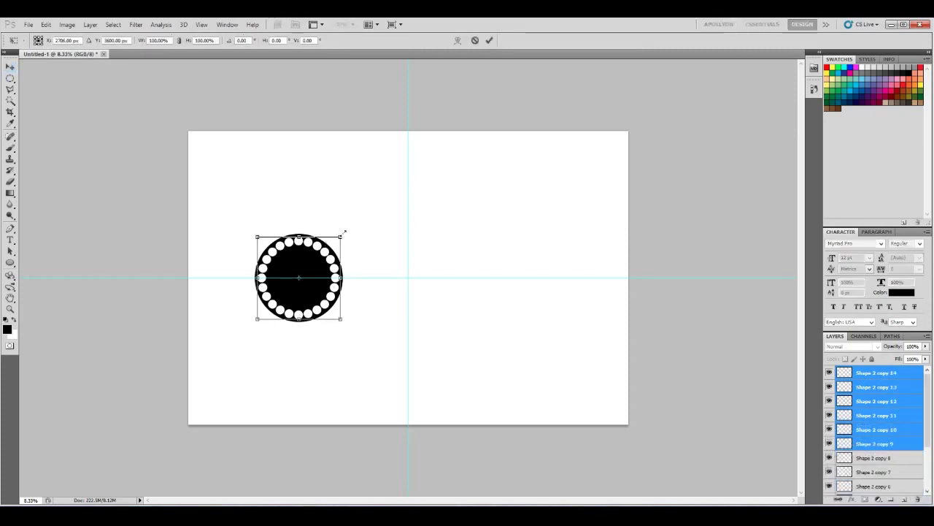
left_click_drag(340, 234, 341, 234)
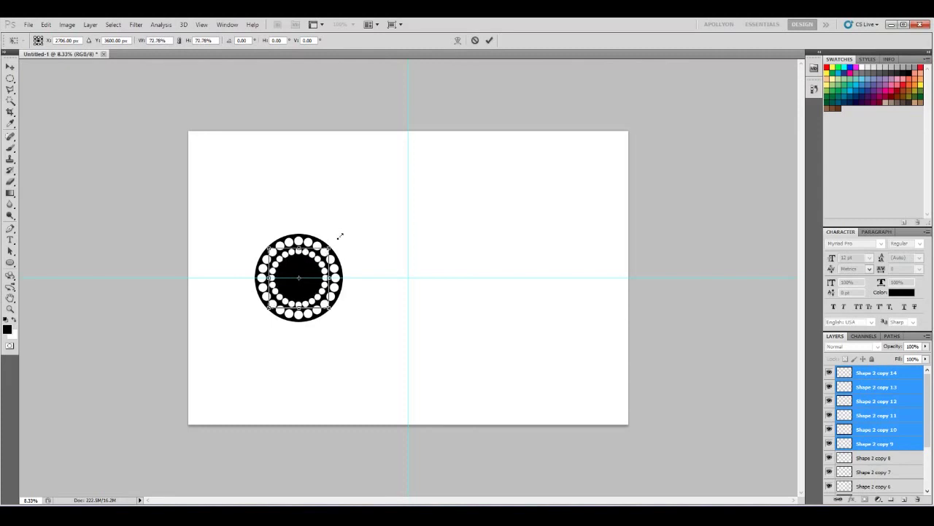
key("Return")
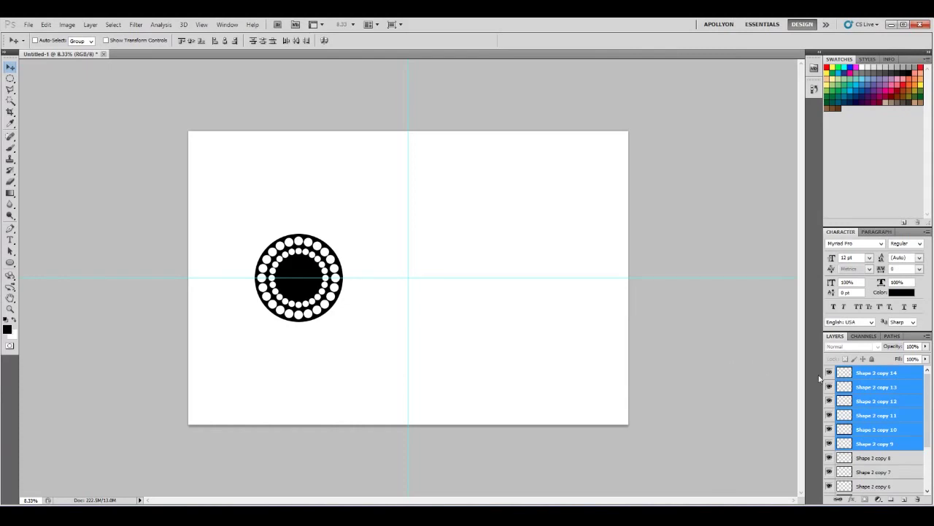
Group the dot layers Shape 2 copy 14 through Shape 2 copy 3 with Ctrl+G
left_click(864, 378)
scroll(864, 386, "down", 3)
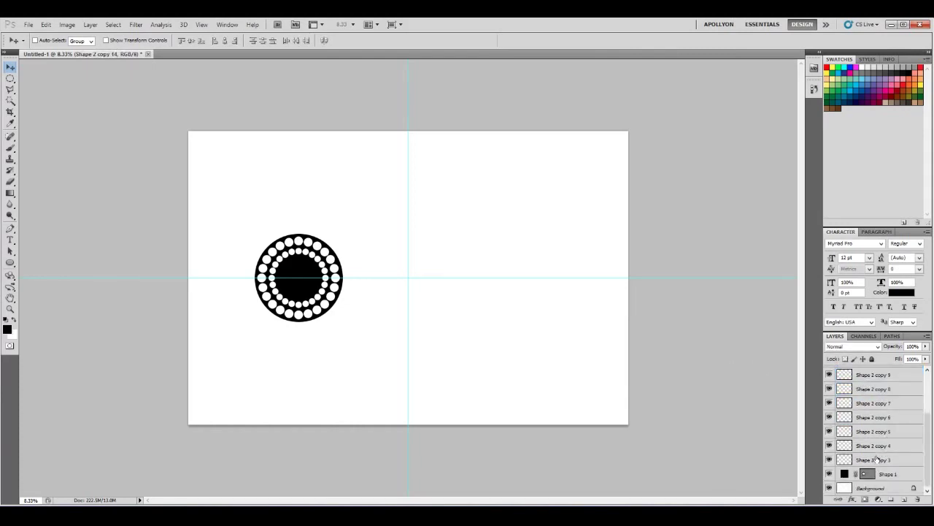
left_click(880, 459, "shift")
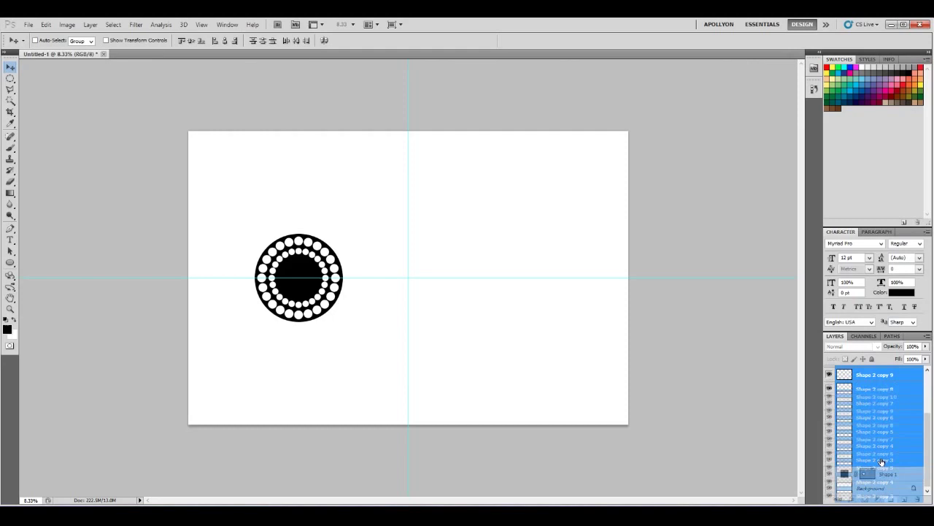
key("ctrl+g")
left_click(840, 372)
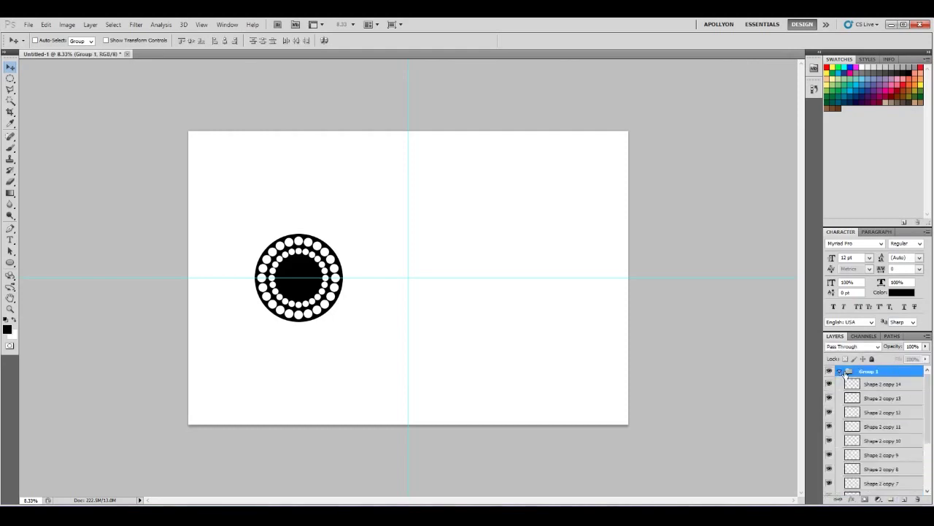
left_click(840, 371)
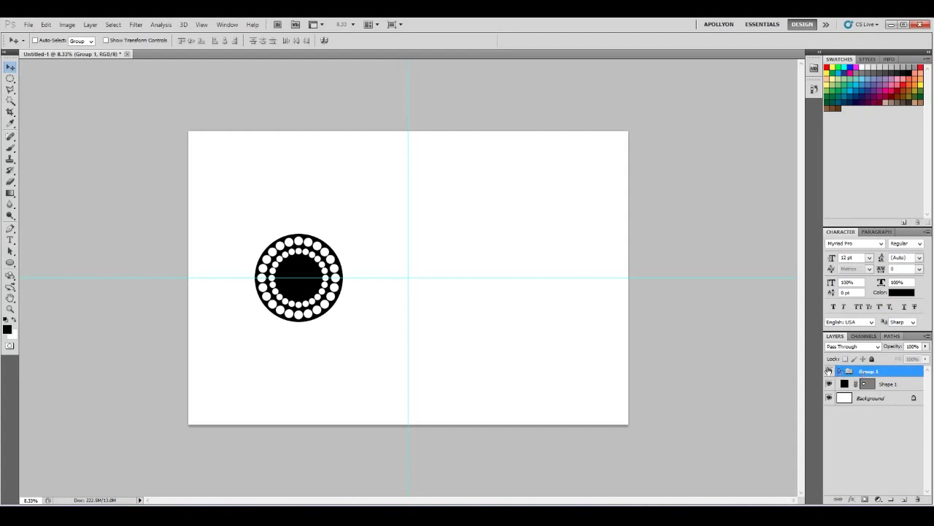
Toggle the dots group's visibility, then start renaming it TentaclePad_detail1 in Group Properties
left_click(837, 371, "ctrl")
left_click(829, 371)
left_click(829, 371)
left_click(840, 372)
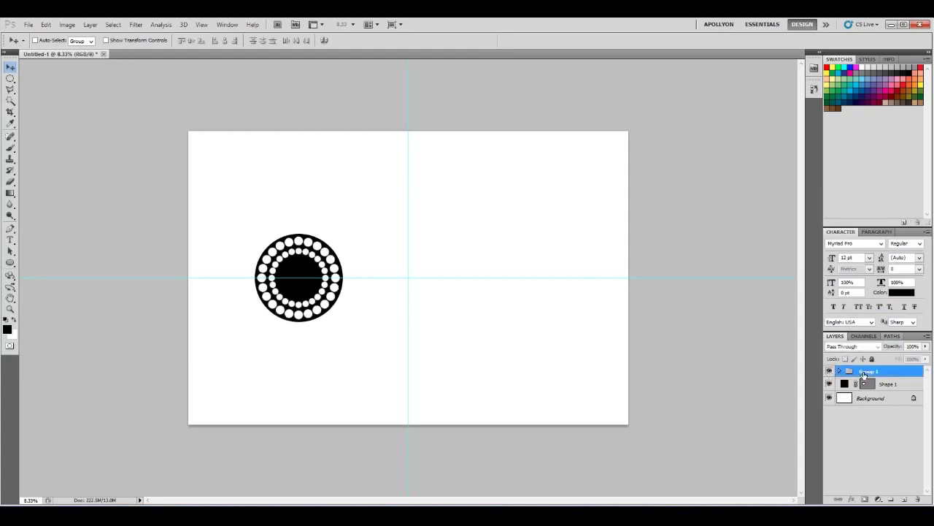
right_click(840, 372)
left_click(858, 235)
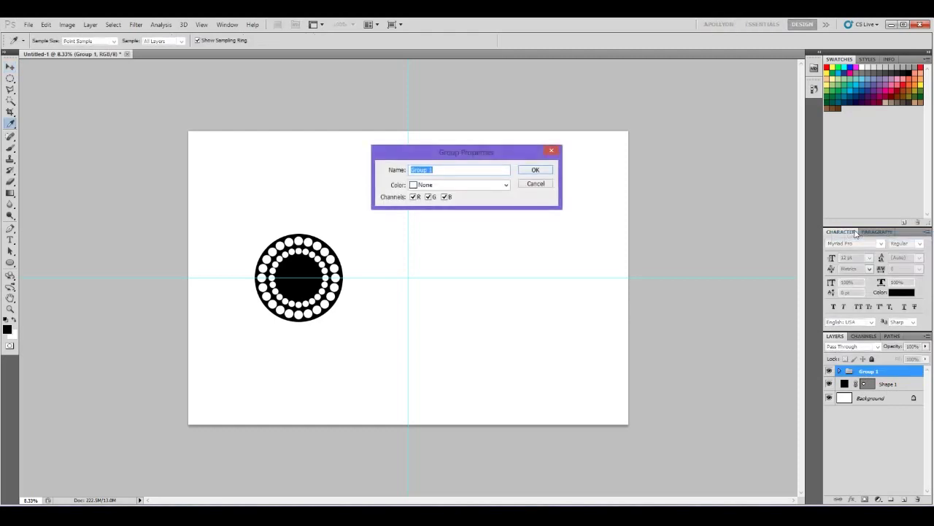
type("Tentac")
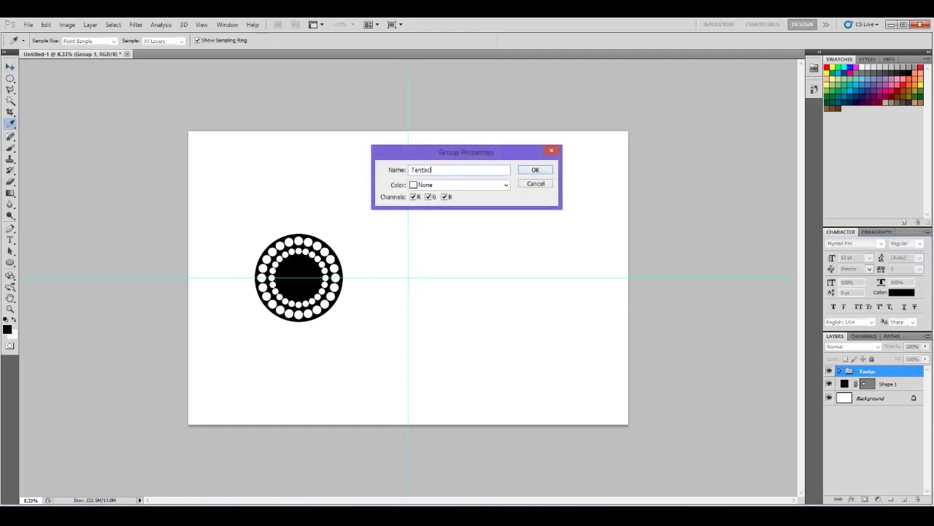
type("lePad_datail1")
Confirm the dots group name TentaclePad_detail1 and rename the black circle layer TentaclePad_1
key("Return")
key("v")
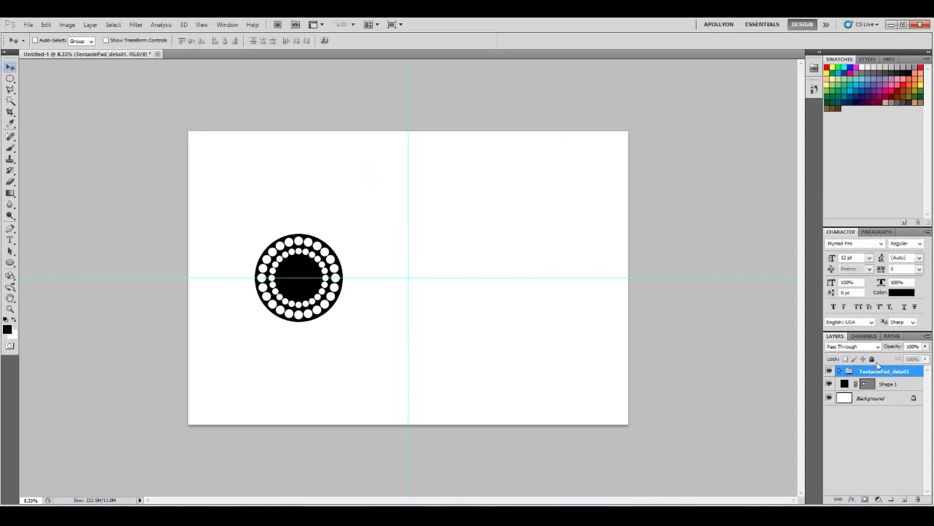
left_click(845, 385)
right_click(846, 385)
left_click(851, 231)
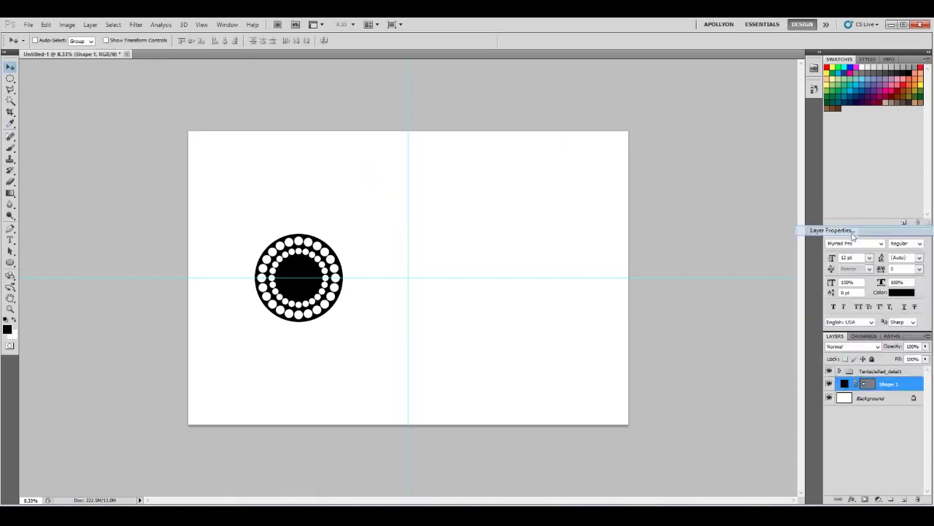
type("en")
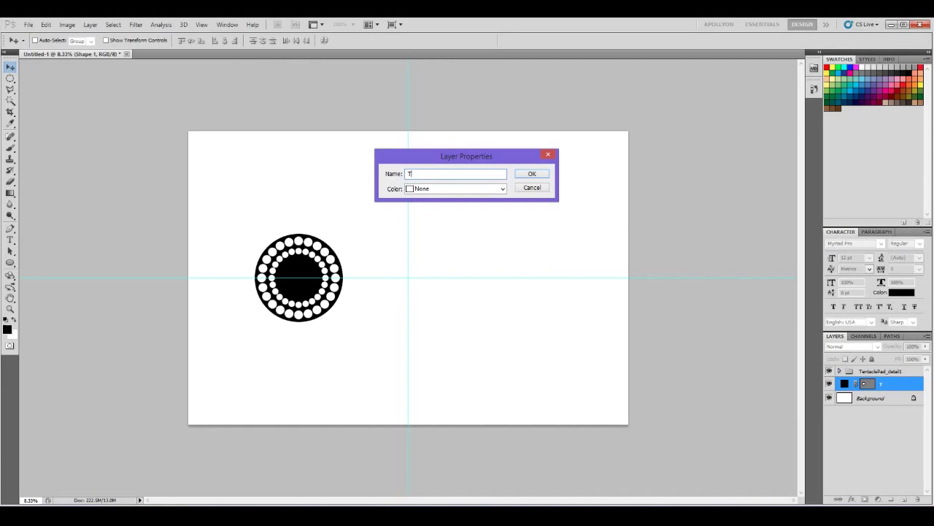
type("taclePad_1")
key("Return")
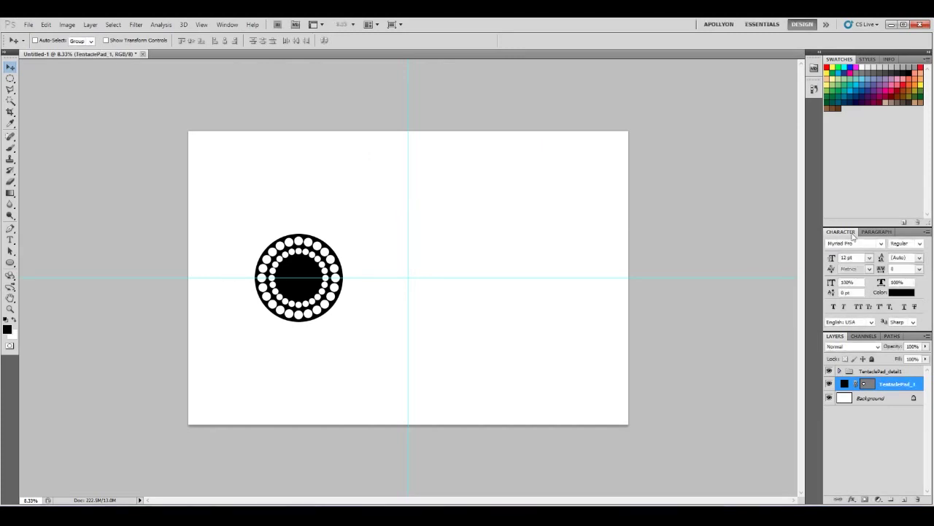
Put the circle and dots group into a new group named TentaclePad
left_click(892, 371, "shift")
left_click_drag(889, 381, 892, 499)
right_click(871, 374)
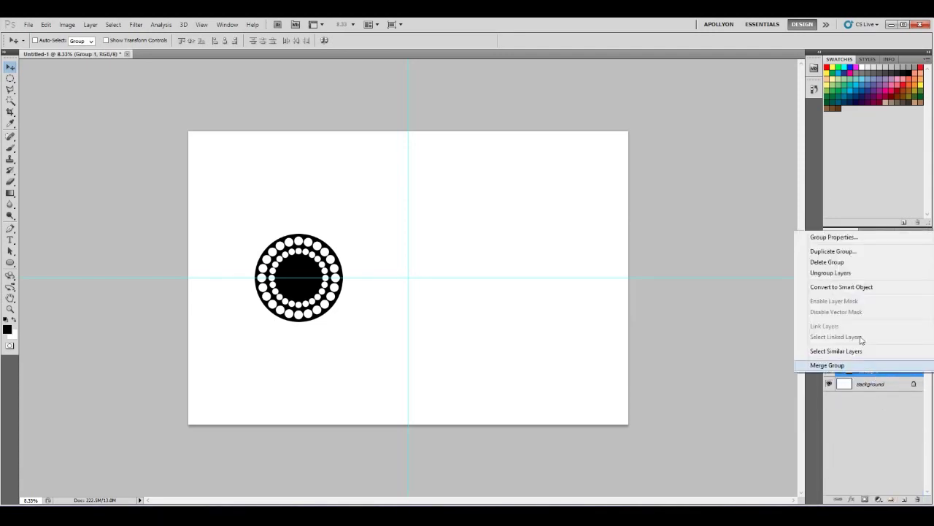
left_click(821, 237)
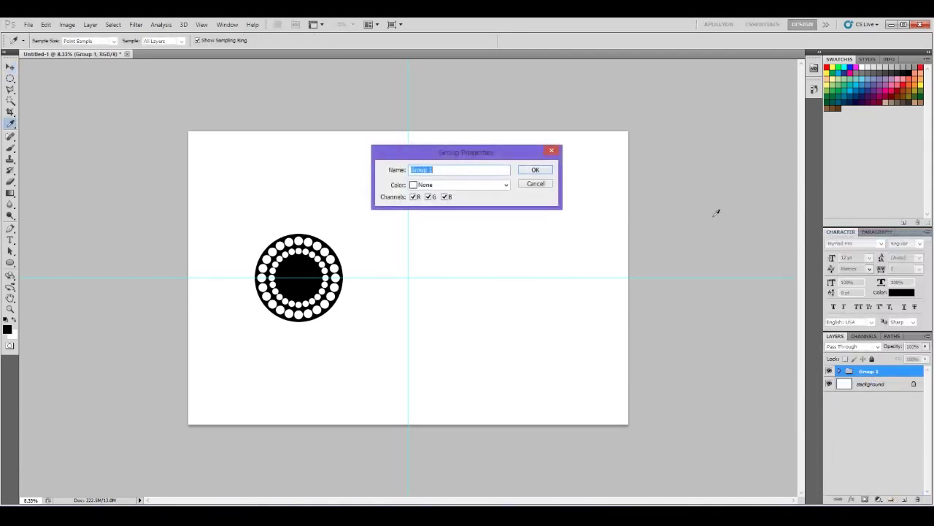
type("Tentacle")
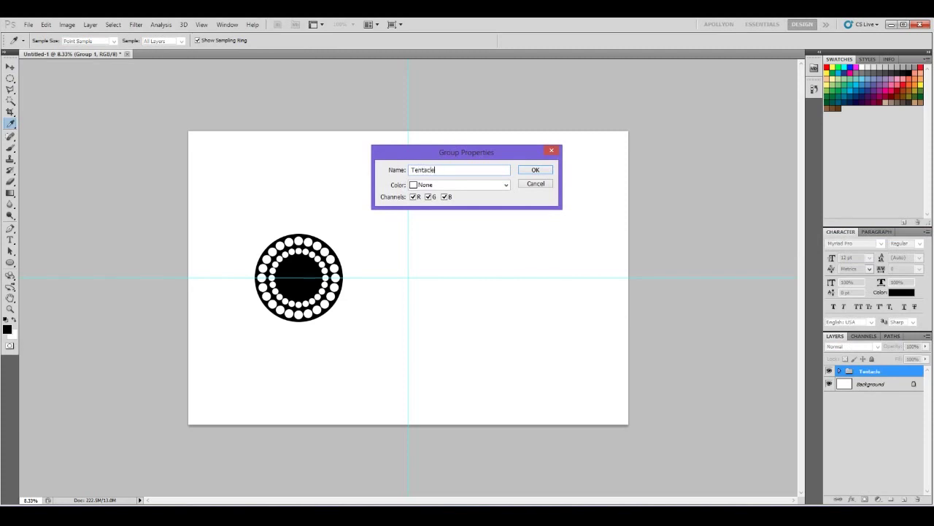
type("Pad")
key("Return")
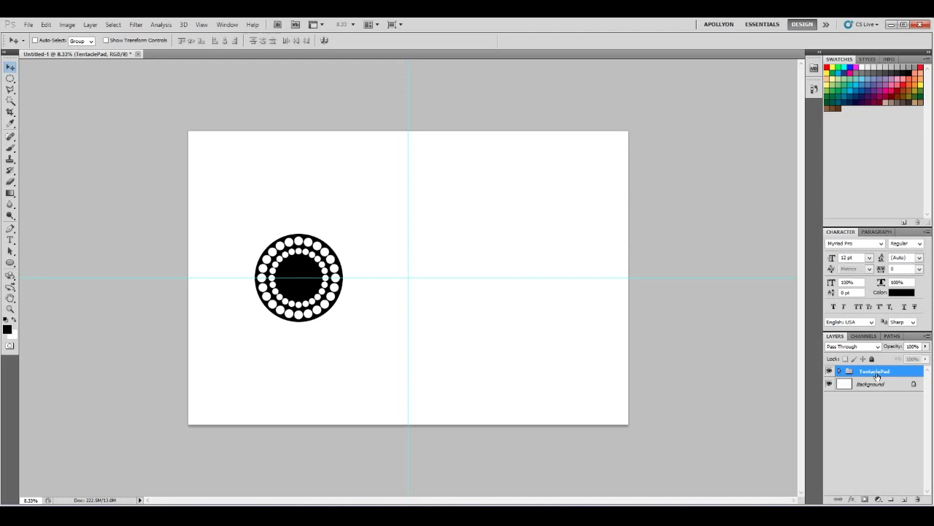
Duplicate the TentaclePad group, lock the original, and merge TentaclePad copy into one layer
left_click_drag(878, 375, 904, 499)
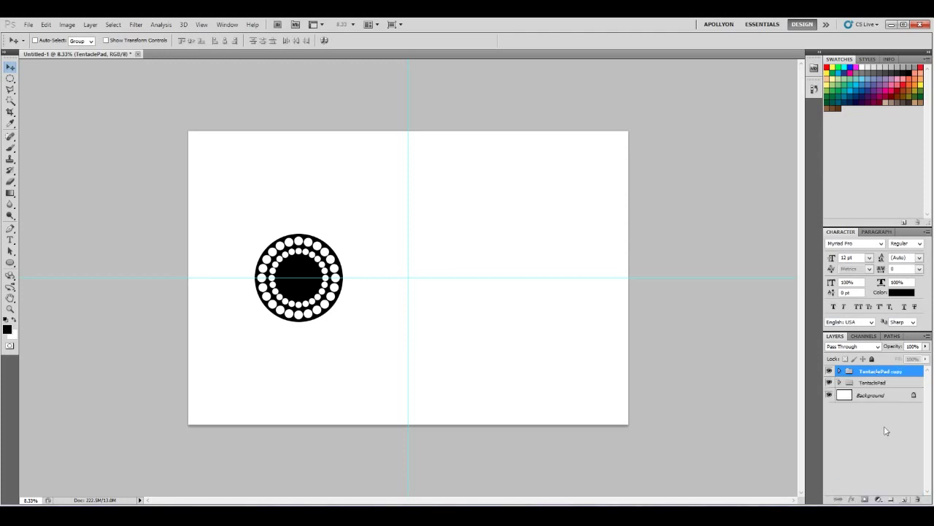
left_click(864, 385)
left_click(871, 358)
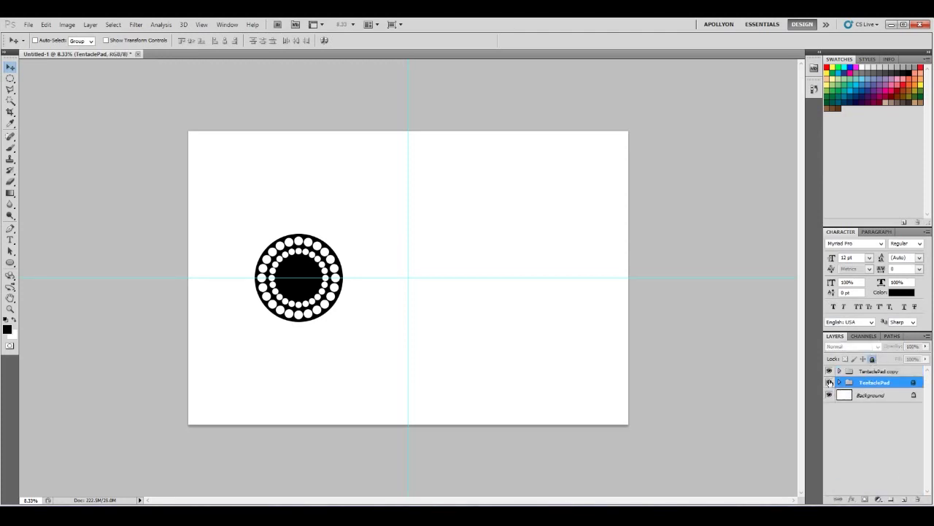
left_click(873, 371)
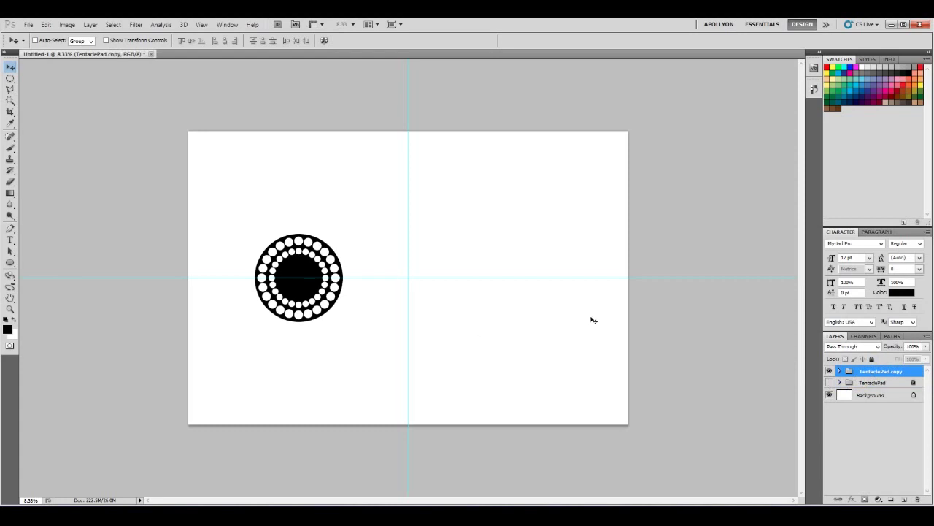
key("ctrl+e")
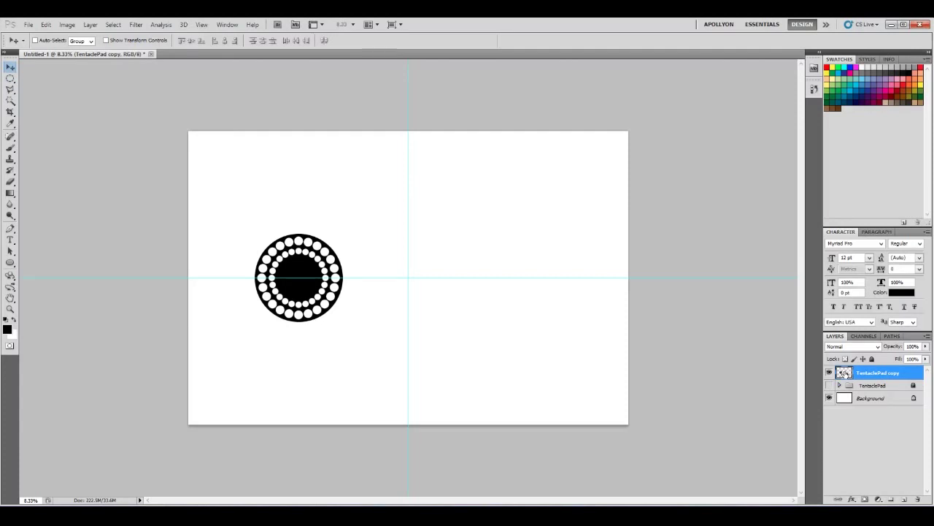
Duplicate the TentaclePad copy layer to make TentaclePad copy 2
left_click_drag(843, 373, 904, 500)
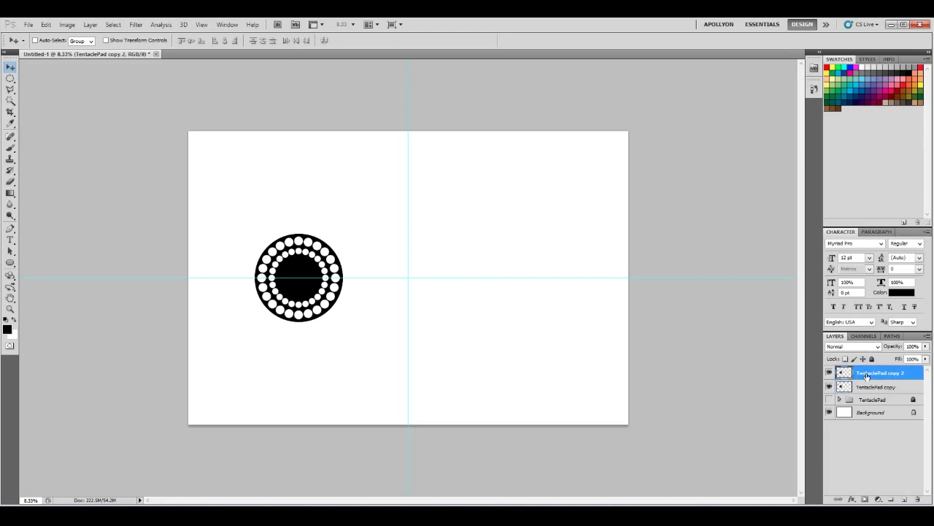
key("ctrl+j")
key("ctrl+z")
double_click(868, 371)
key("Return")
Scale the copy to about 82% and rotate it about 10° around the guide intersection
key("ctrl+t")
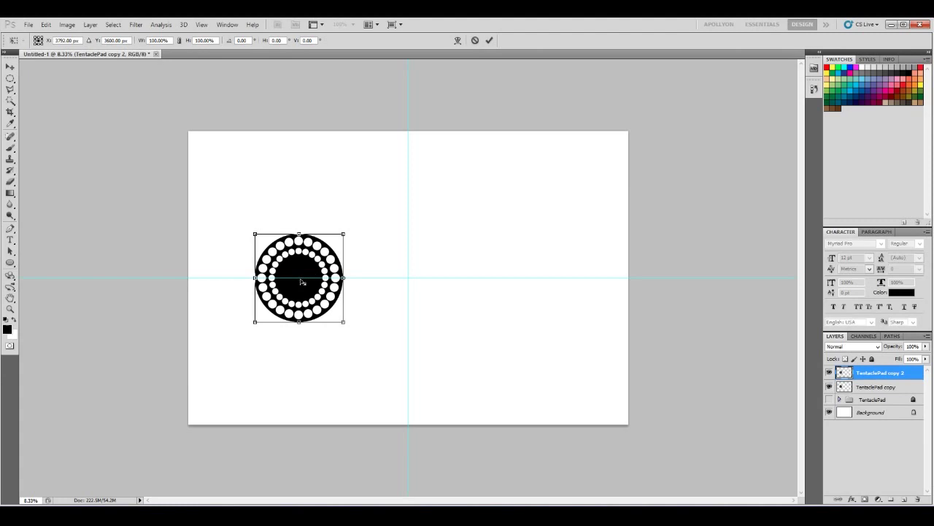
left_click_drag(406, 280, 408, 279)
left_click_drag(255, 236, 264, 248)
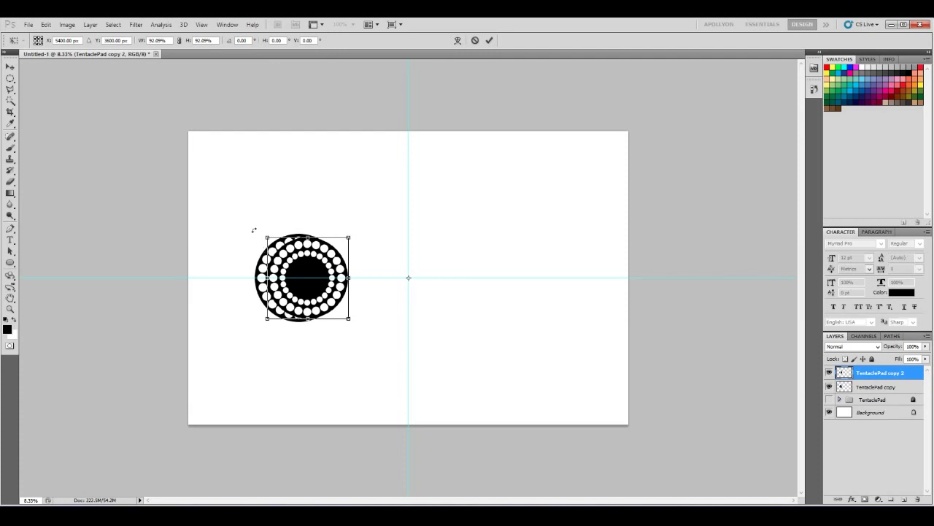
left_click_drag(254, 230, 282, 211)
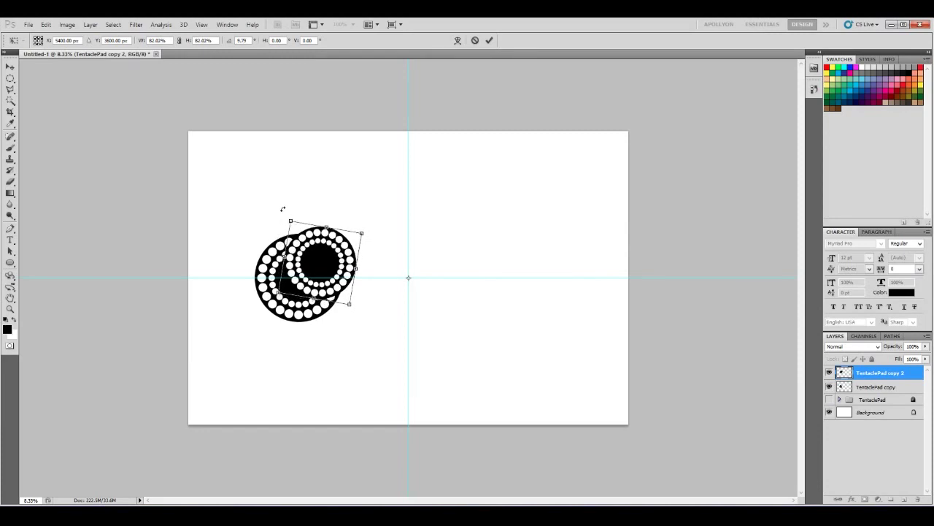
key("Return")
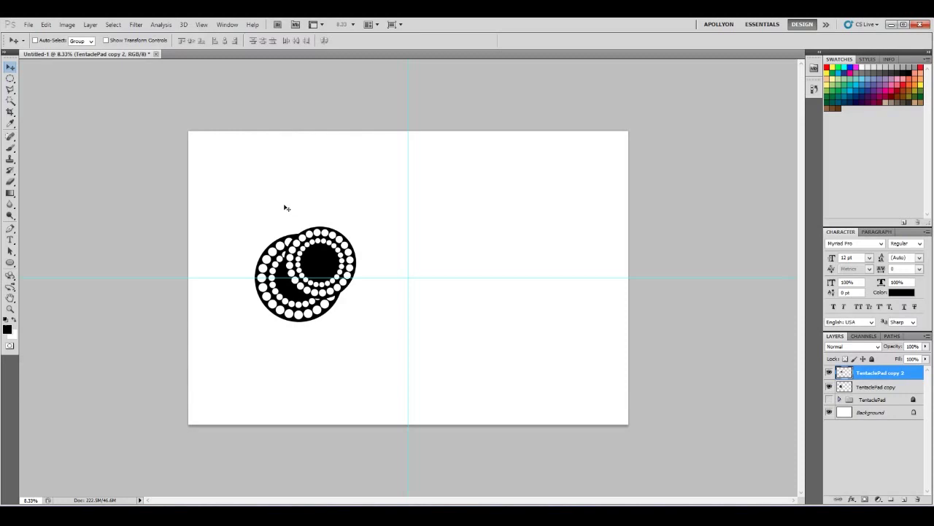
Repeat the transform with Ctrl+Shift+Alt+T up to TentaclePad copy 32, checking the spiral with guides hidden
key("ctrl+alt+shift+t")
key("ctrl+alt+shift+t")
key("ctrl+alt+shift+t")
key("ctrl+alt+shift+t")
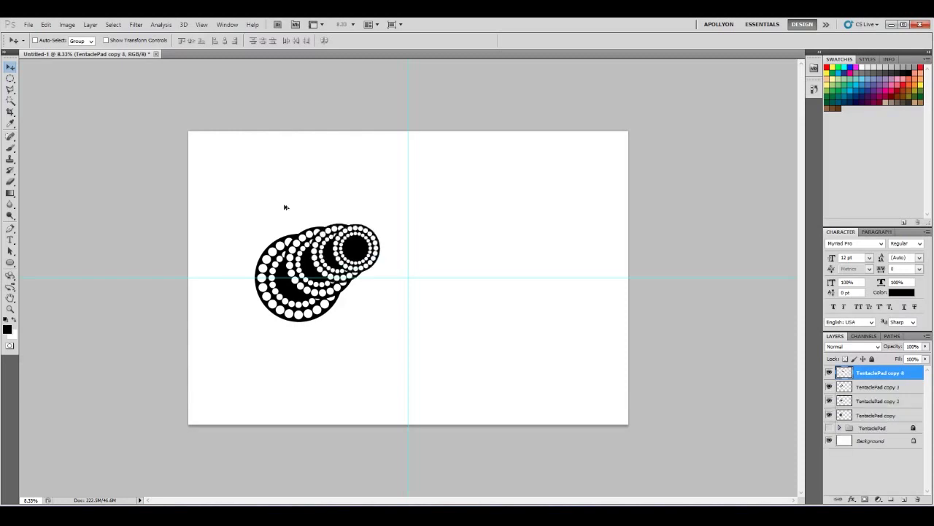
key("ctrl+alt+shift+t")
key("ctrl+alt+shift+t")
key("ctrl+alt+shift+t")
key("ctrl+alt+shift+t")
key("ctrl+alt+shift+t")
key("ctrl+alt+shift+t")
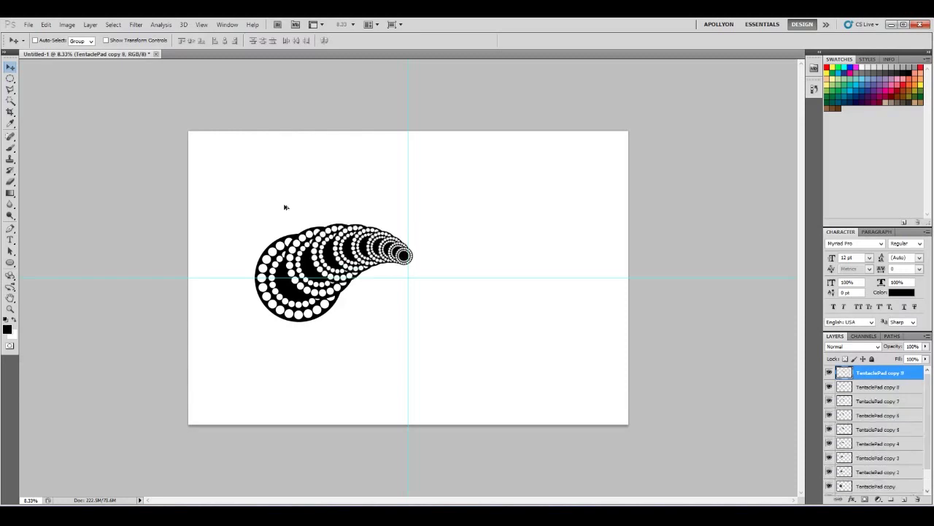
key("ctrl+alt+shift+t")
key("ctrl+alt+shift+t")
key("ctrl+alt+shift+t")
key("ctrl+alt+shift+t")
key("ctrl+alt+shift+t")
key("ctrl+alt+shift+t")
key("ctrl+alt+shift+t")
key("ctrl+alt+shift+t")
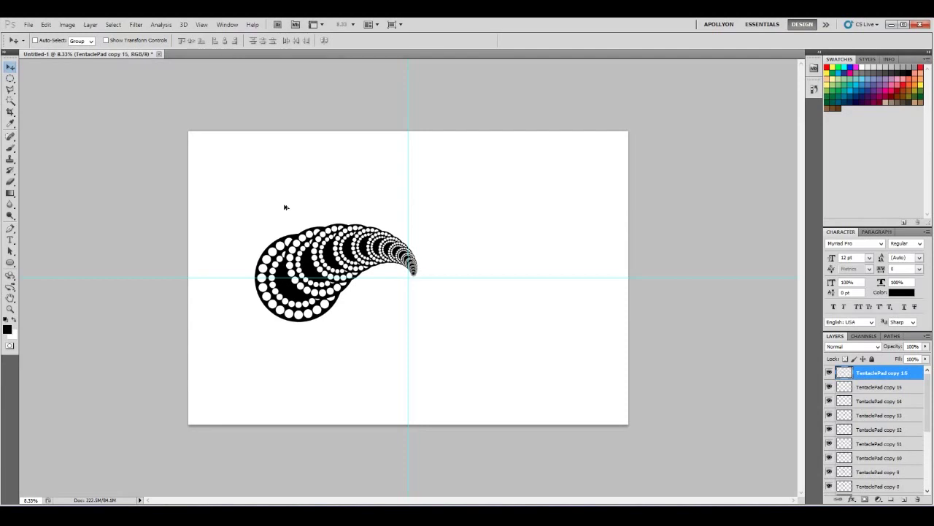
key("ctrl+alt+shift+t")
key("ctrl+alt+shift+t")
key("ctrl+alt+shift+t")
key("ctrl+alt+shift+t")
key("ctrl+alt+shift+t")
key("ctrl+alt+shift+t")
key("ctrl+alt+shift+t")
key("ctrl+alt+shift+t")
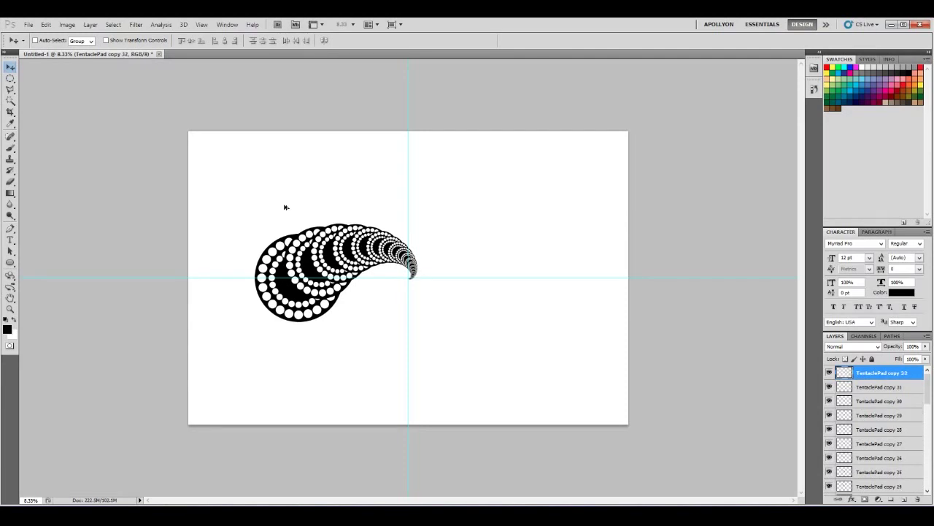
key("ctrl+semicolon")
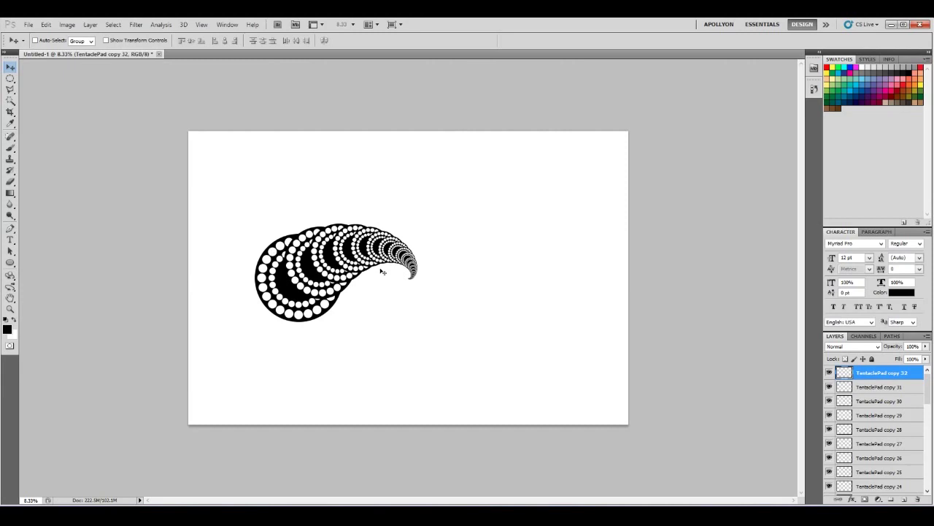
key("ctrl+semicolon")
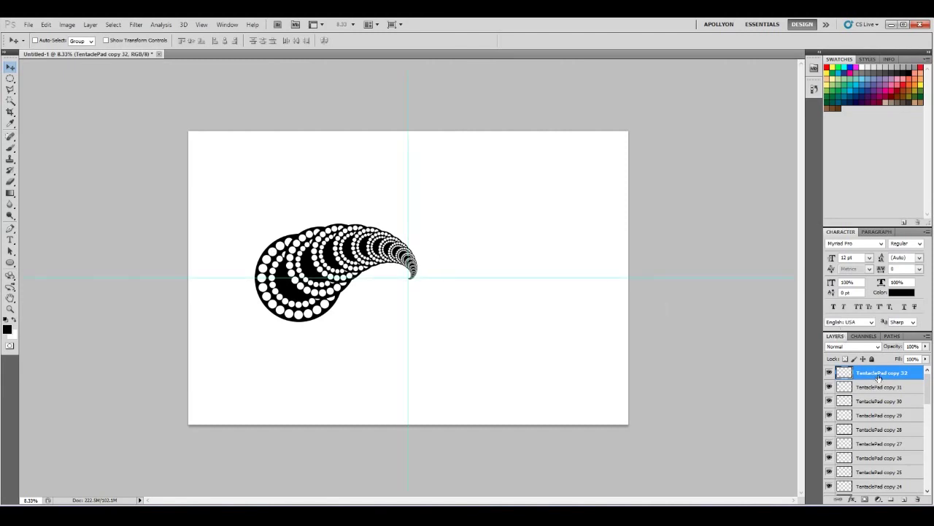
scroll(903, 400, "down", 9)
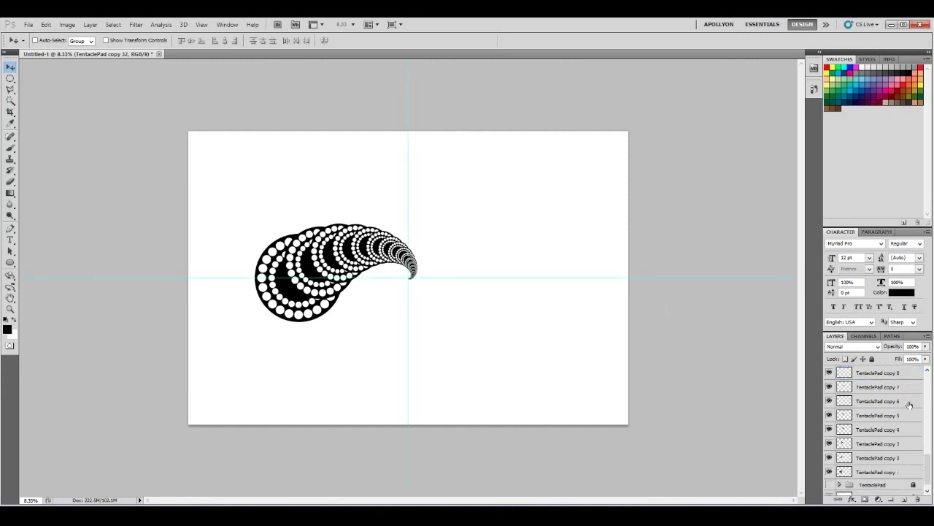
Group the ring copy layers into Group 1 and duplicate the group
left_click(882, 463, "shift")
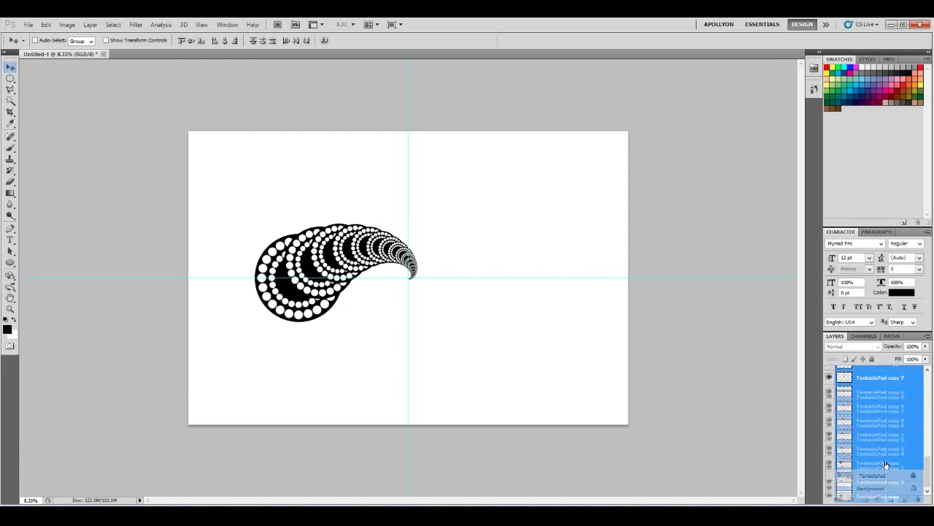
key("ctrl+g")
left_click_drag(864, 373, 903, 498)
Rename the original Group 1 to 'Tantacle1' through Group Properties
left_click(870, 383)
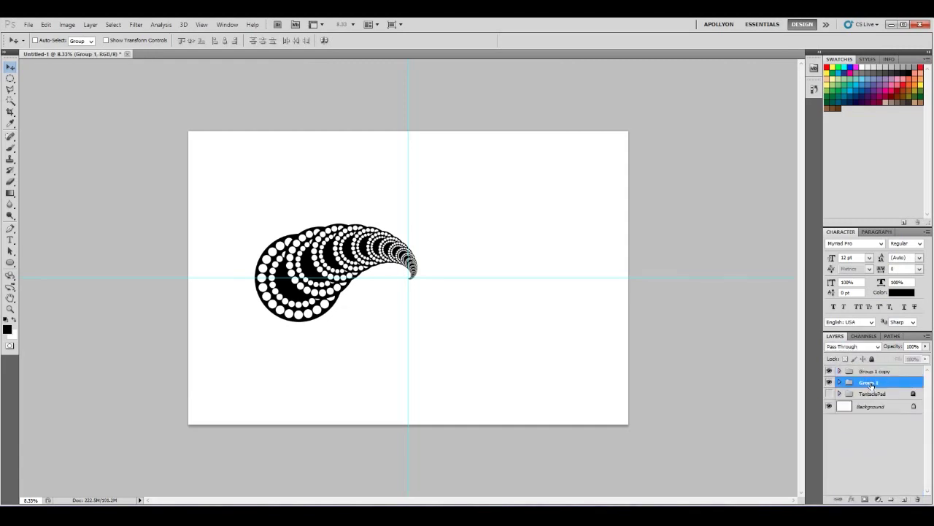
right_click(870, 383)
left_click(831, 247)
type("Tantacle1")
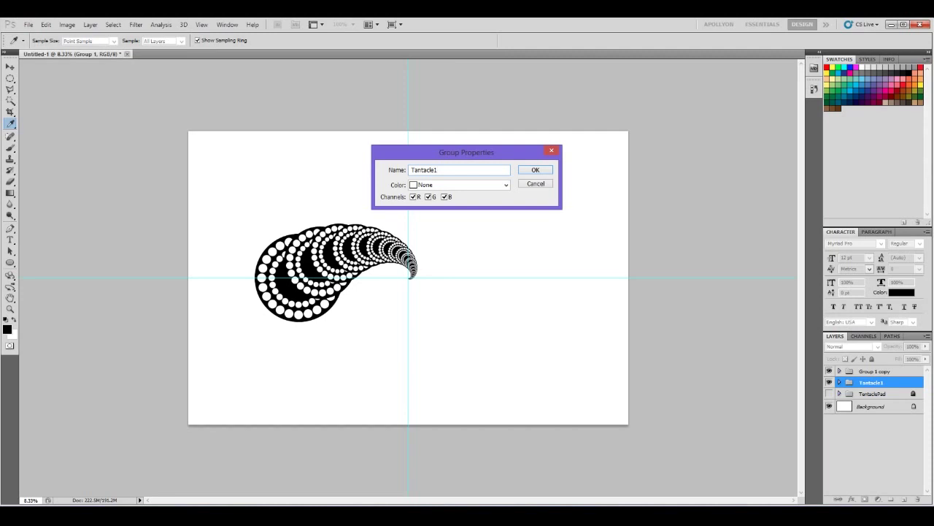
key("Return")
Lock and hide Tantacle1, then merge the Group 1 copy into a single layer
left_click(872, 358)
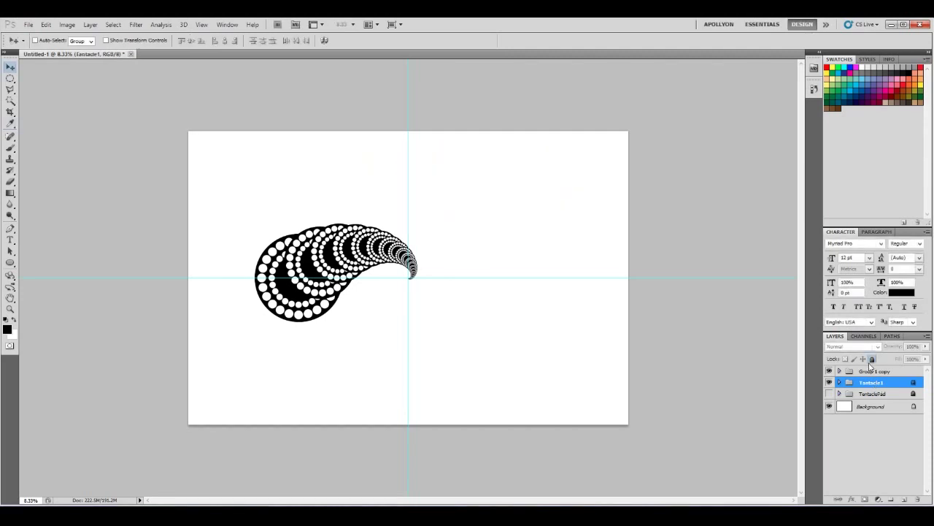
left_click(829, 382)
left_click(866, 372)
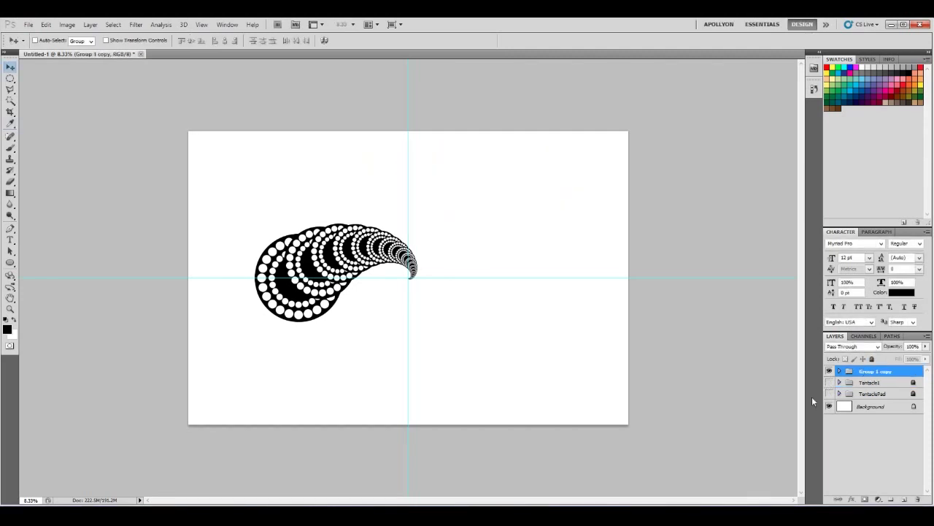
key("ctrl+alt+shift+s")
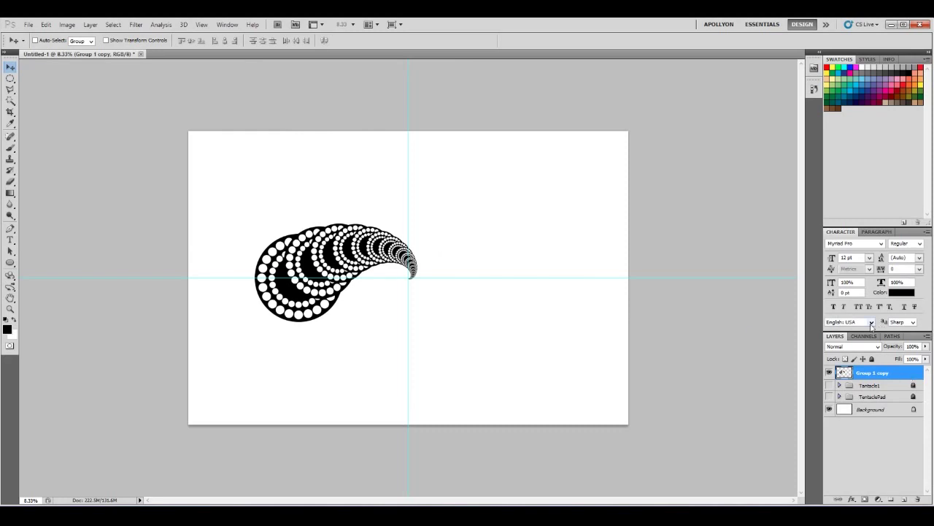
Duplicate the tentacle layer and rotate the copy about 34° around its tip
key("ctrl+j")
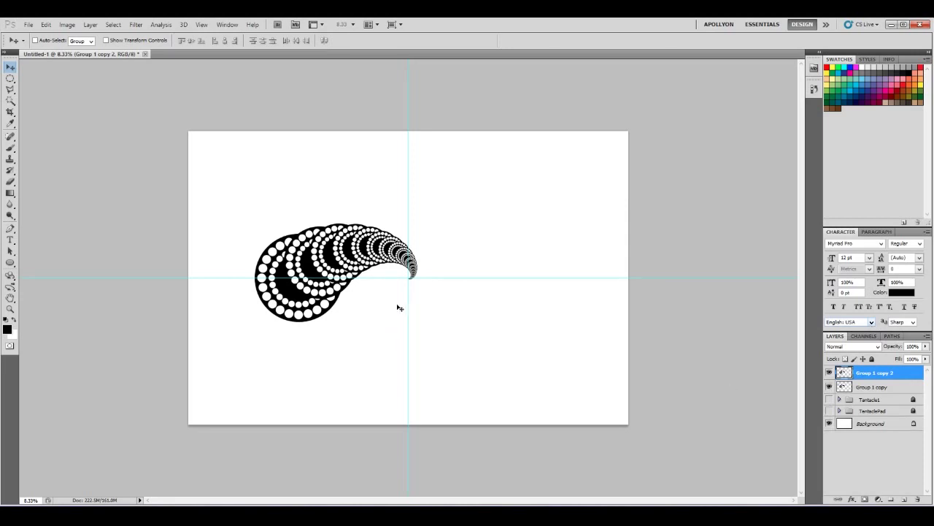
key("ctrl+t")
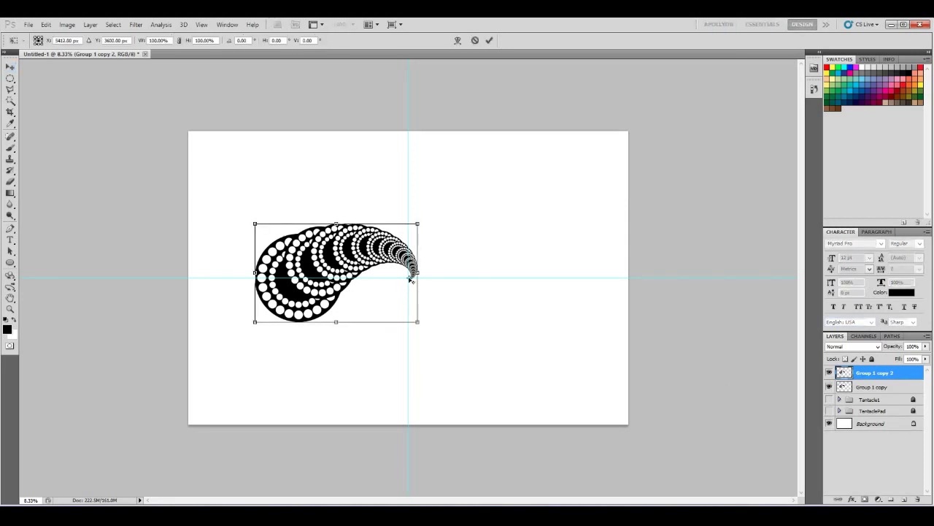
left_click_drag(233, 209, 250, 190)
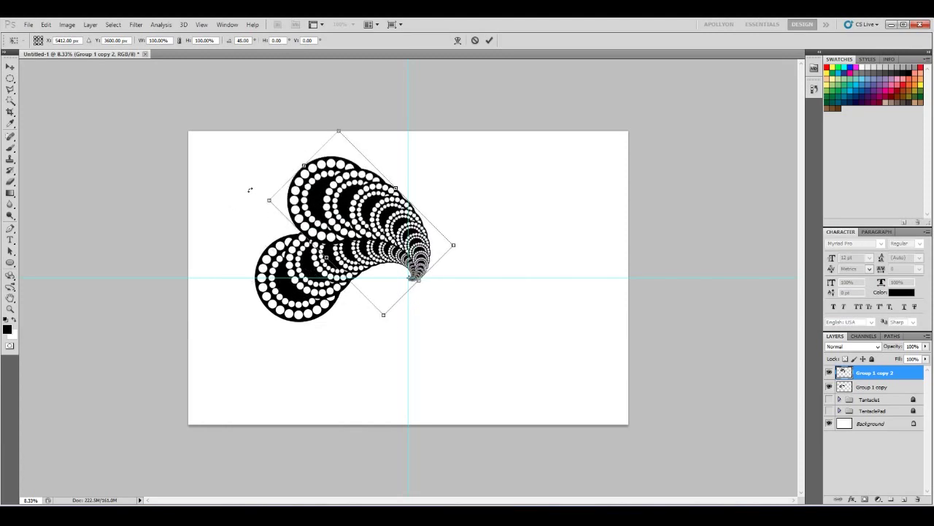
key("ctrl+z")
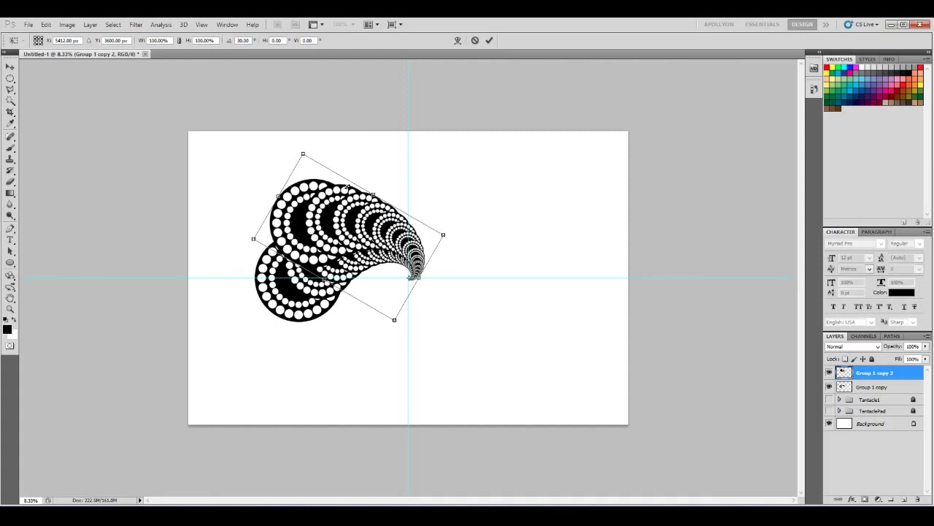
left_click_drag(344, 189, 346, 188)
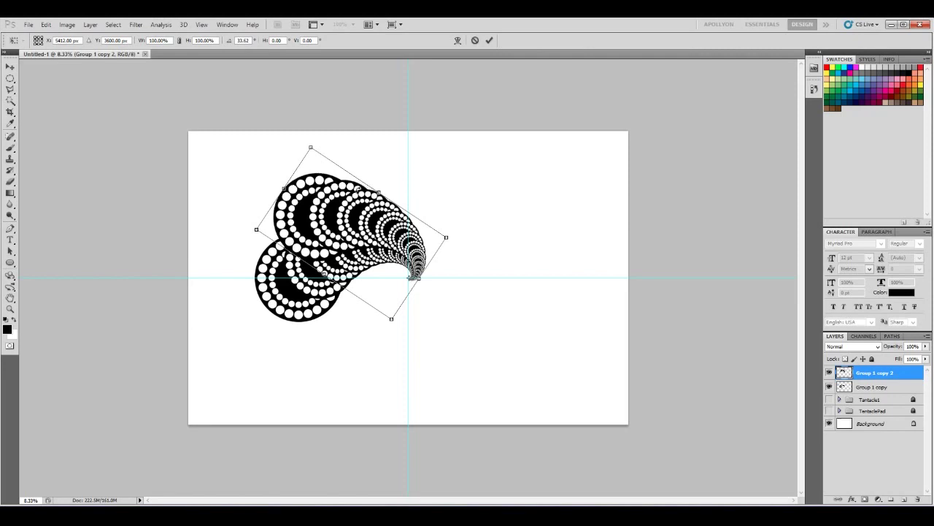
key("Return")
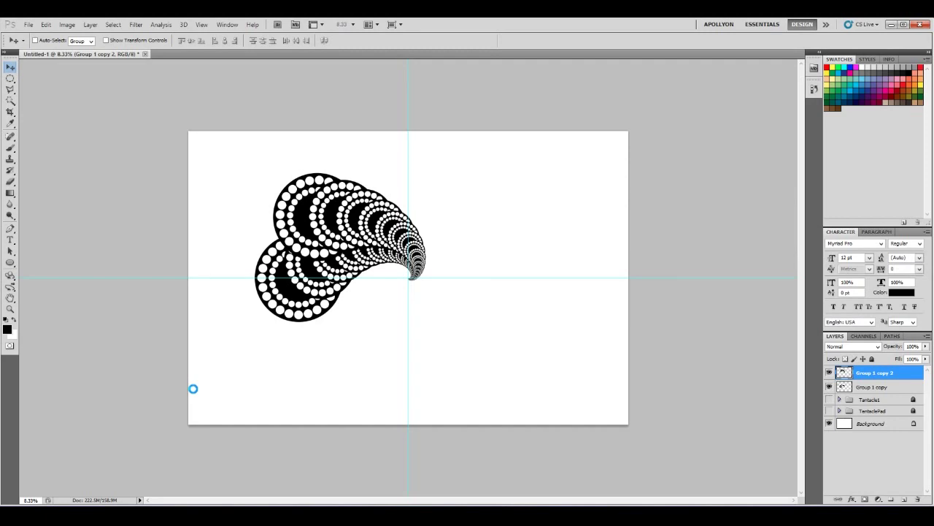
Step-and-repeat the rotated copy up to Group 1 copy 10, undoing the one overshooting copy
key("ctrl+alt+shift+t")
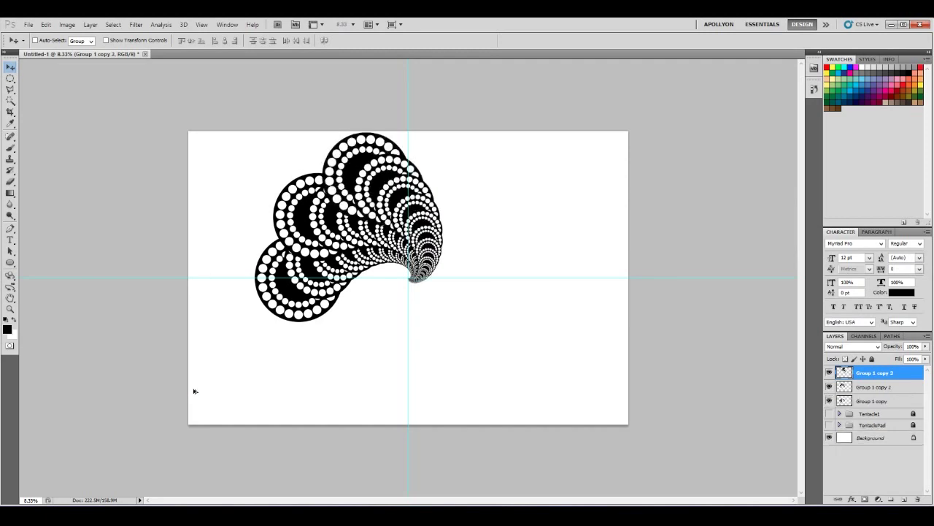
key("ctrl+alt+shift+t")
key("ctrl+alt+shift+t")
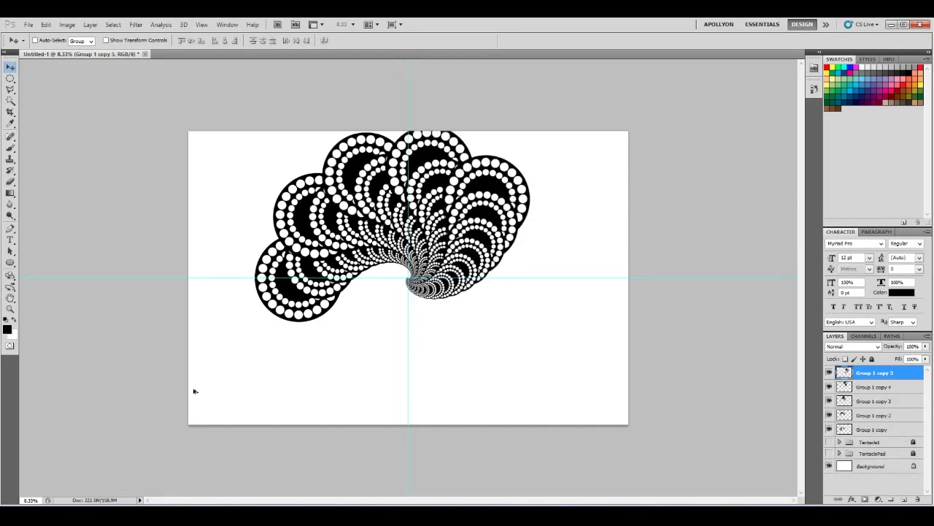
key("ctrl+alt+shift+t")
key("ctrl+alt+shift+t")
key("ctrl+alt+shift+t")
key("ctrl+alt+shift+t")
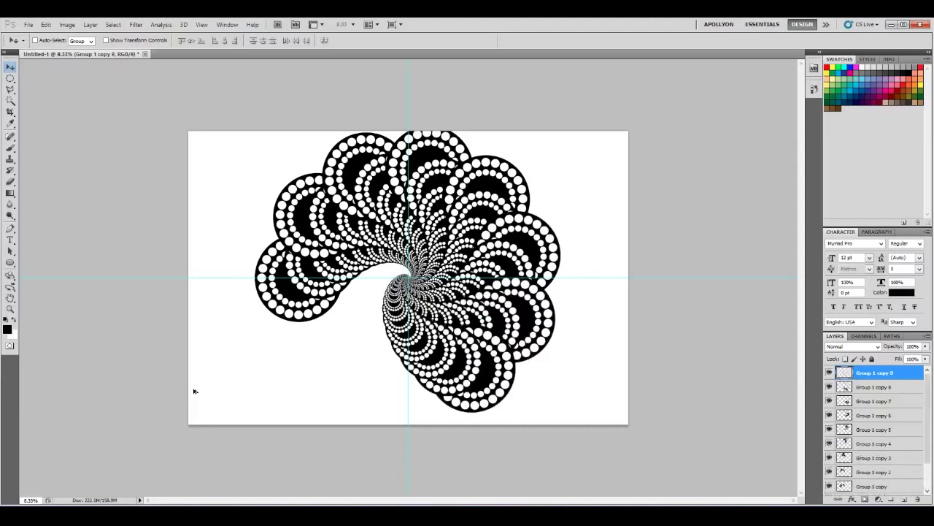
key("ctrl+alt+shift+t")
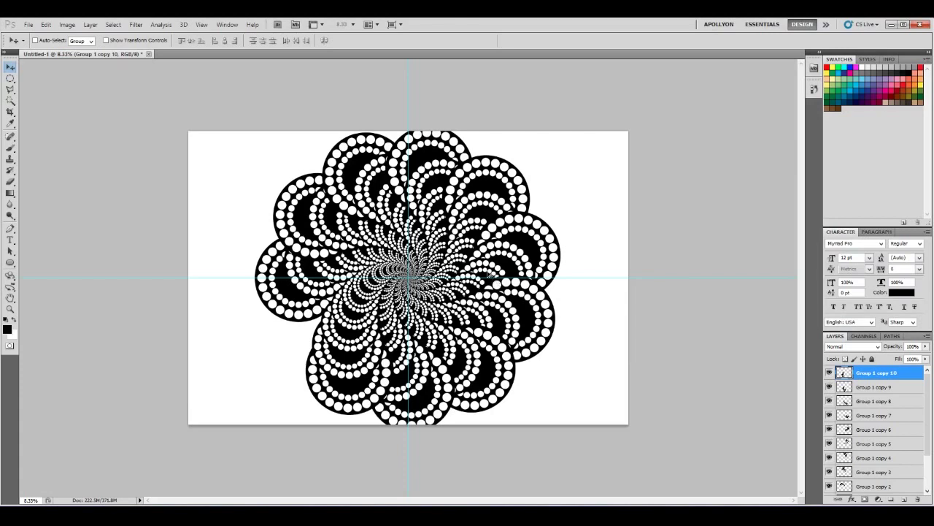
key("ctrl+alt+shift+t")
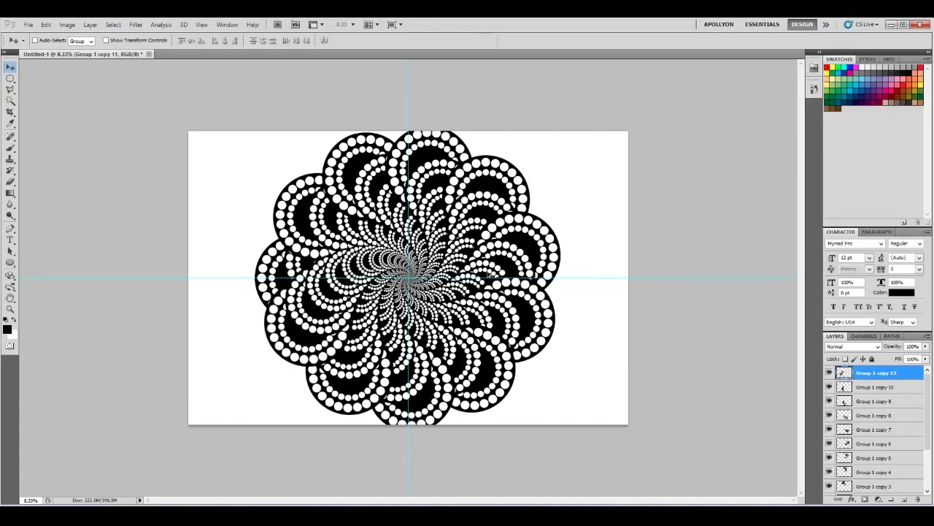
key("ctrl+z")
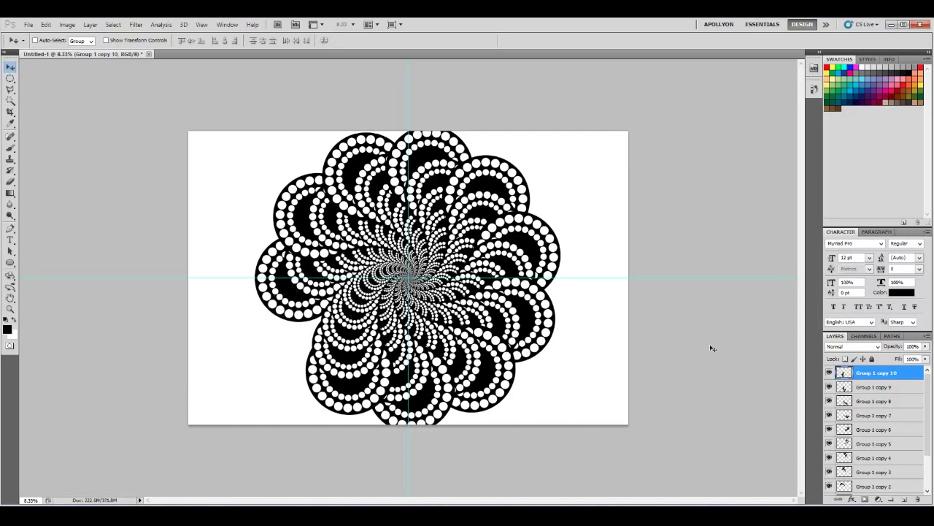
Duplicate Group 1 copy 10, scale it to about 93% and rotate it about 27° around the canvas centre
left_click_drag(863, 373, 906, 501)
key("ctrl+t")
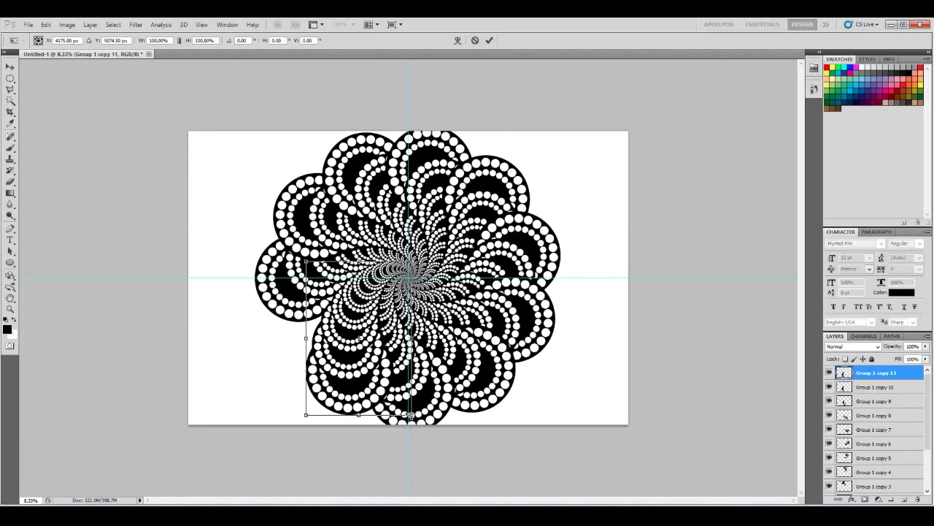
left_click_drag(411, 415, 411, 415)
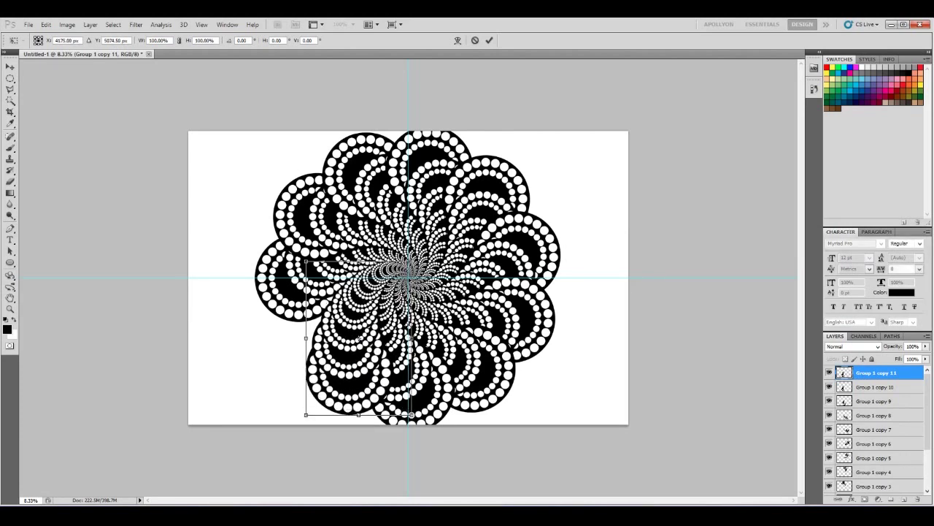
left_click_drag(358, 337, 409, 278)
left_click_drag(306, 414, 307, 415)
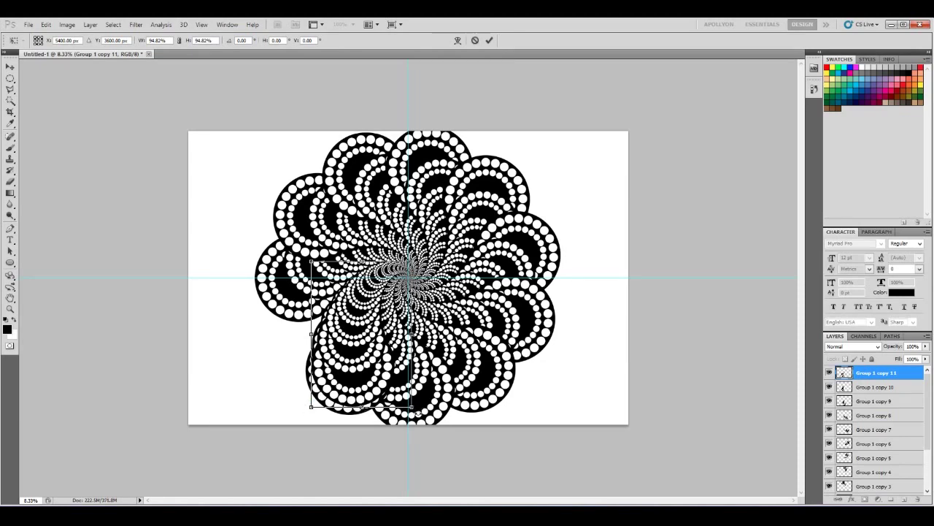
left_click_drag(417, 414, 355, 403)
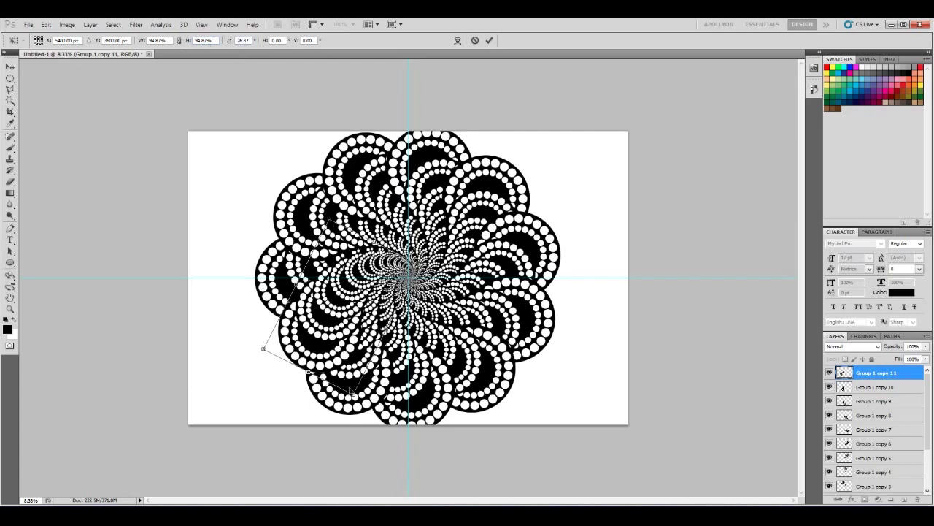
left_click_drag(351, 392, 352, 390)
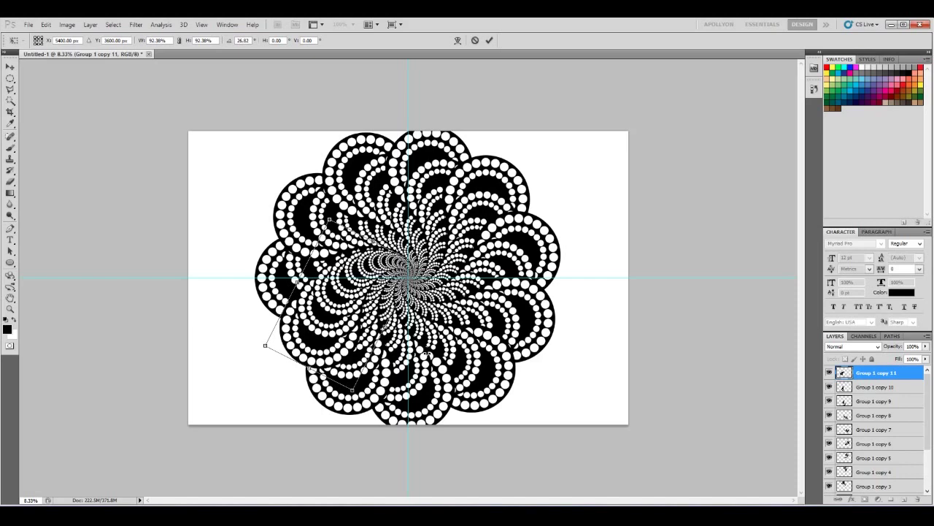
key("Return")
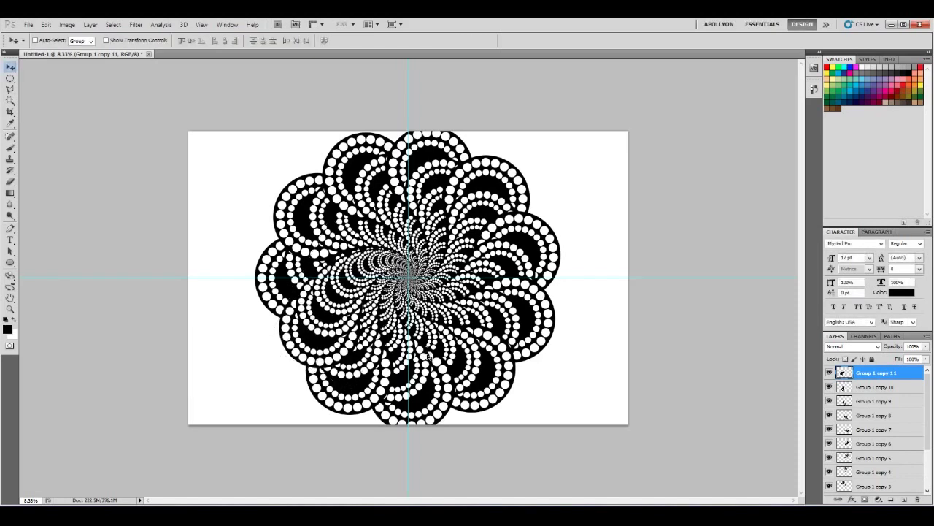
Repeat the transform until copies reach Group 1 copy 68, then hide the guides
key("ctrl+alt+shift+t")
key("ctrl+alt+shift+t")
key("ctrl+alt+shift+t")
key("ctrl+alt+shift+t")
key("ctrl+alt+shift+t")
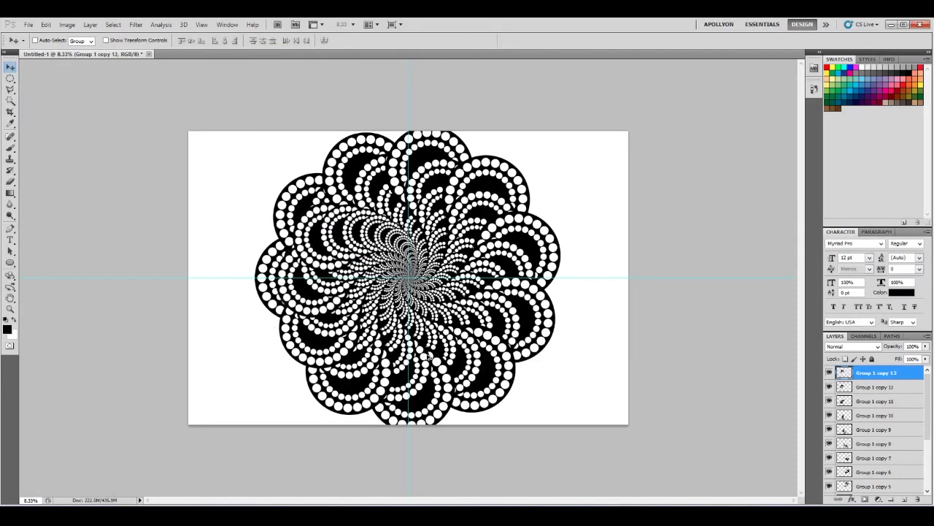
key("ctrl+alt+shift+t")
key("ctrl+alt+shift+t")
key("ctrl+alt+shift+t")
key("ctrl+alt+shift+t")
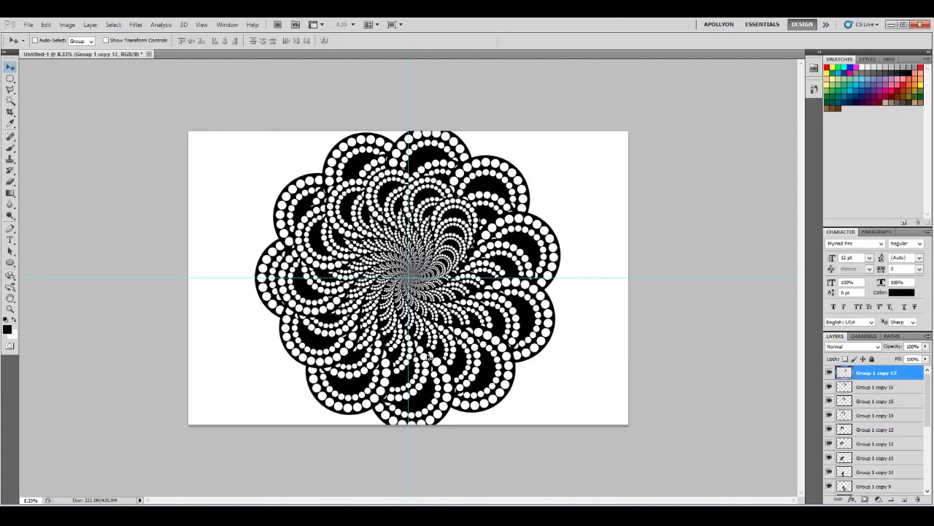
key("ctrl+alt+shift+t")
key("ctrl+alt+shift+t")
key("ctrl+alt+shift+t")
key("ctrl+alt+shift+t")
key("ctrl+alt+shift+t")
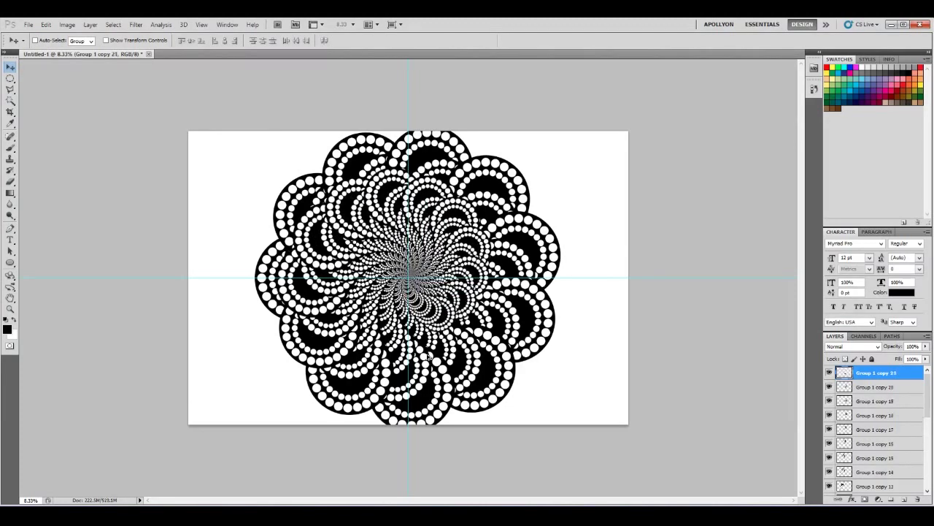
key("ctrl+alt+shift+t")
key("ctrl+alt+shift+t")
key("ctrl+alt+shift+t")
key("ctrl+alt+shift+t")
key("ctrl+alt+shift+t")
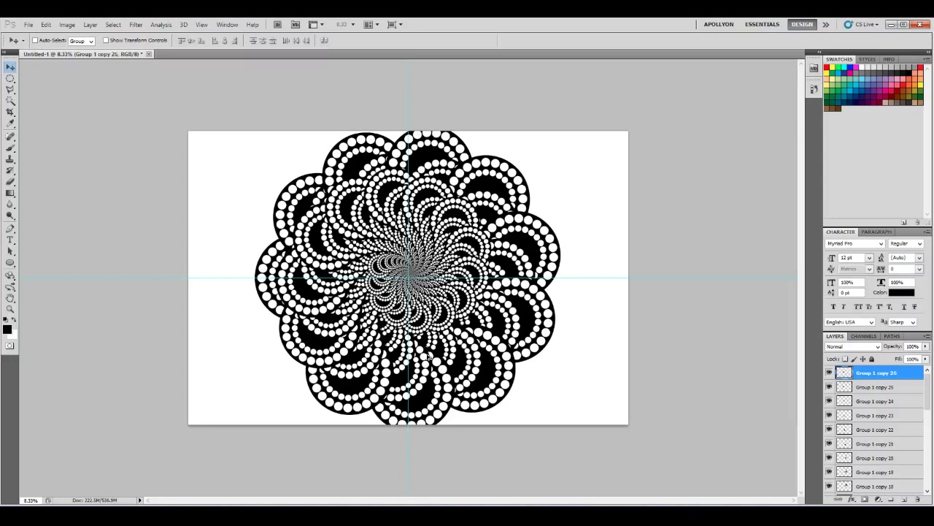
key("ctrl+alt+shift+t")
key("ctrl+alt+shift+t")
key("ctrl+alt+shift+t")
key("ctrl+alt+shift+t")
key("ctrl+alt+shift+t")
key("ctrl+alt+shift+t")
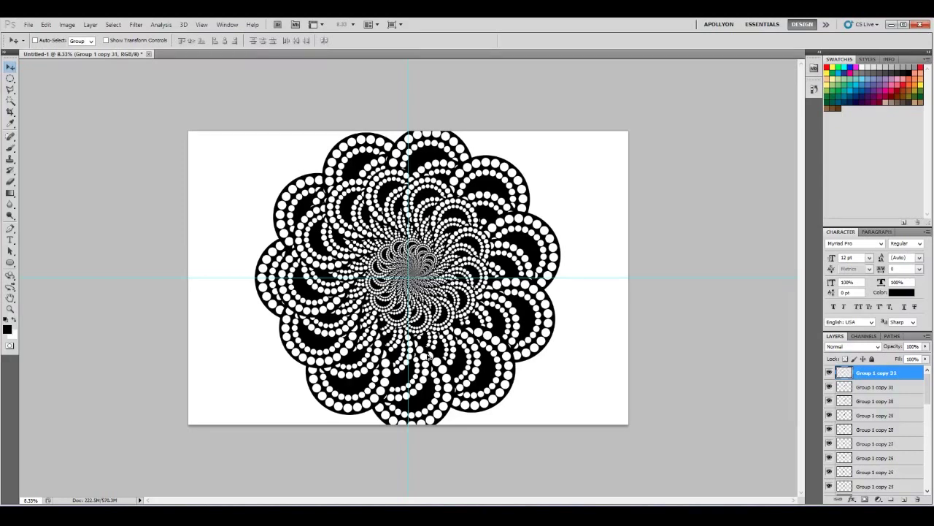
key("ctrl+alt+shift+t")
key("ctrl+alt+shift+t")
key("ctrl+alt+shift+t")
key("ctrl+alt+shift+t")
key("ctrl+alt+shift+t")
key("ctrl+alt+shift+t")
key("ctrl+alt+shift+t")
key("ctrl+alt+shift+t")
key("ctrl+alt+shift+t")
key("ctrl+alt+shift+t")
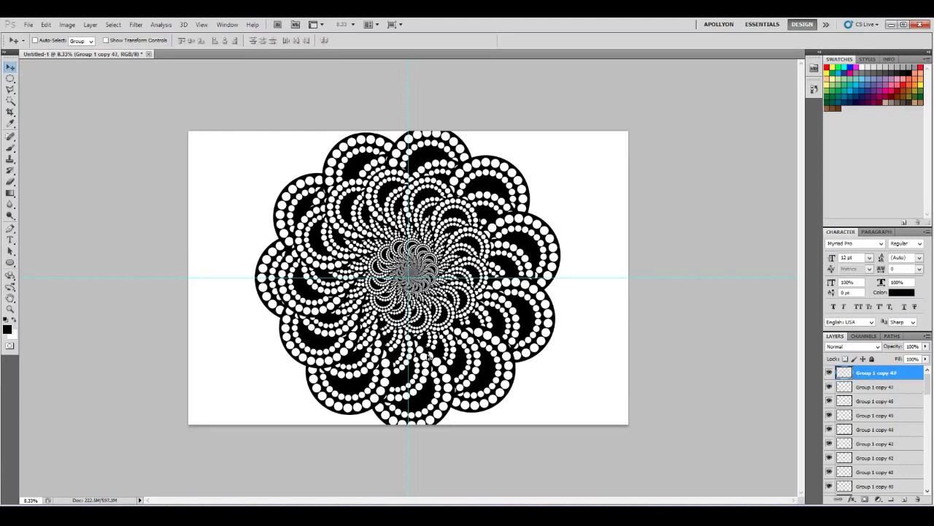
key("ctrl+alt+shift+t")
key("ctrl+alt+shift+t")
key("ctrl+alt+shift+t")
key("ctrl+alt+shift+t")
key("ctrl+alt+shift+t")
key("ctrl+alt+shift+t")
key("ctrl+h")
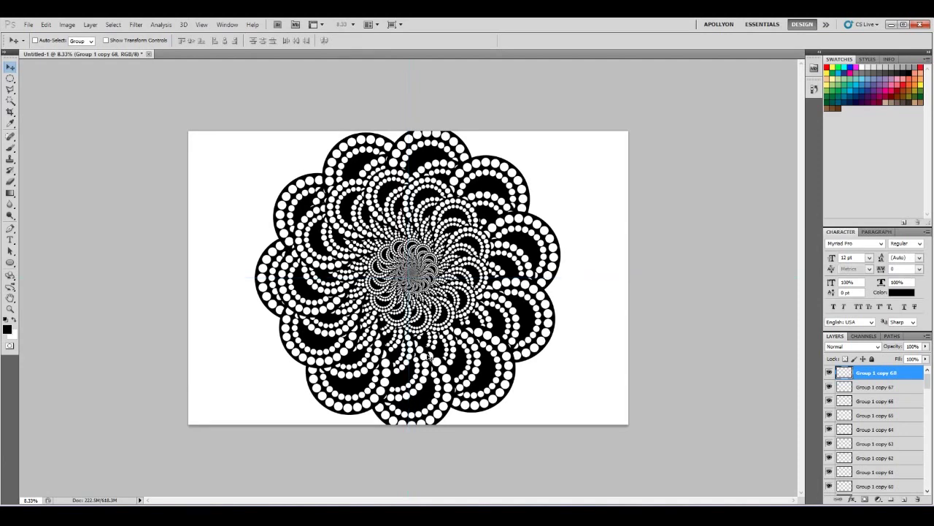
left_click_drag(927, 383, 927, 479)
Fill the Background with black and group Group 1 copy through Group 1 copy 68 into Group 1
left_click(869, 488)
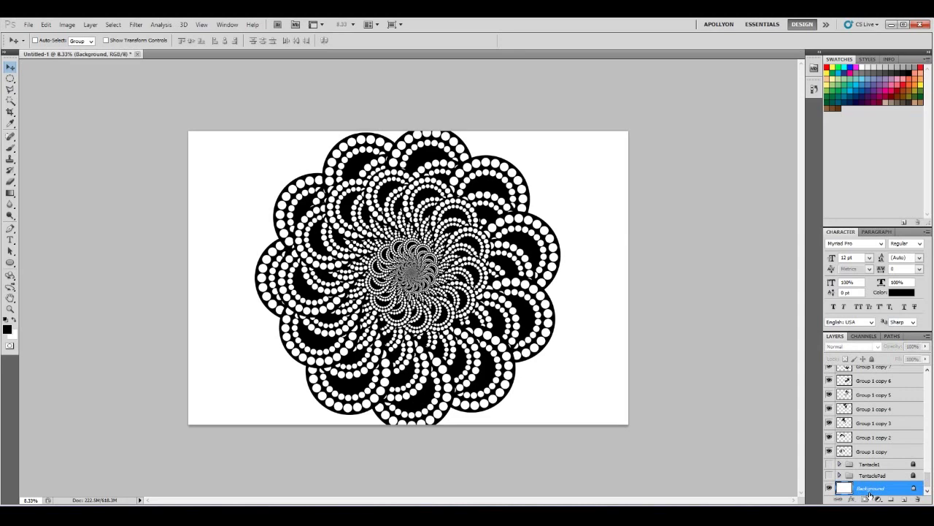
key("alt+BackSpace")
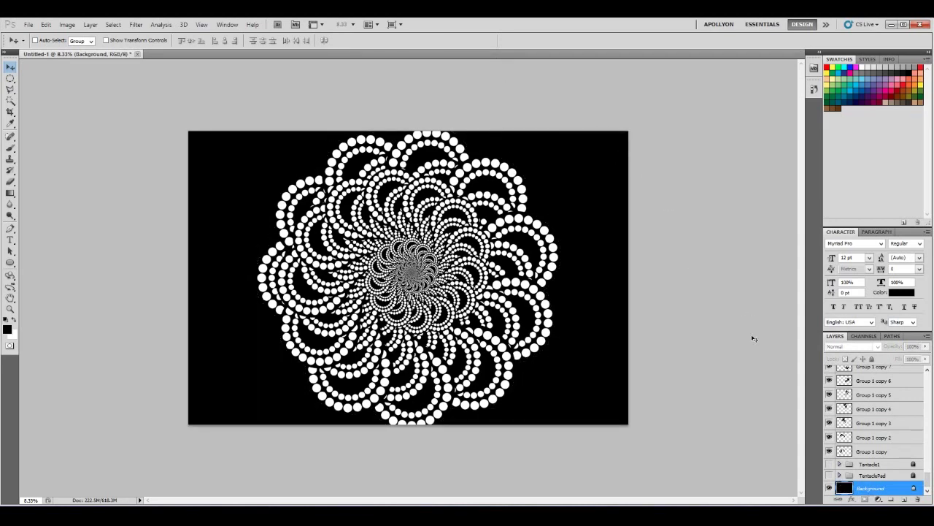
left_click(879, 454)
scroll(876, 438, "up", 10)
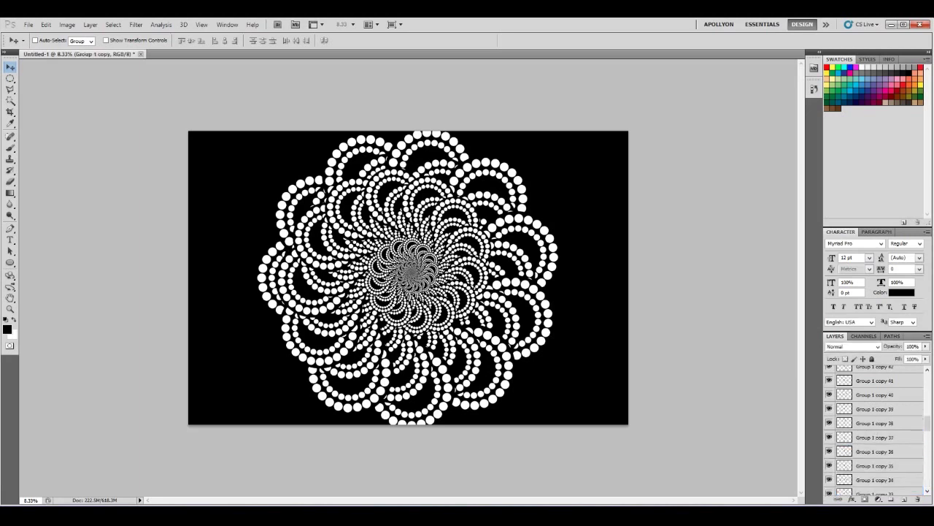
scroll(875, 381, "up", 9)
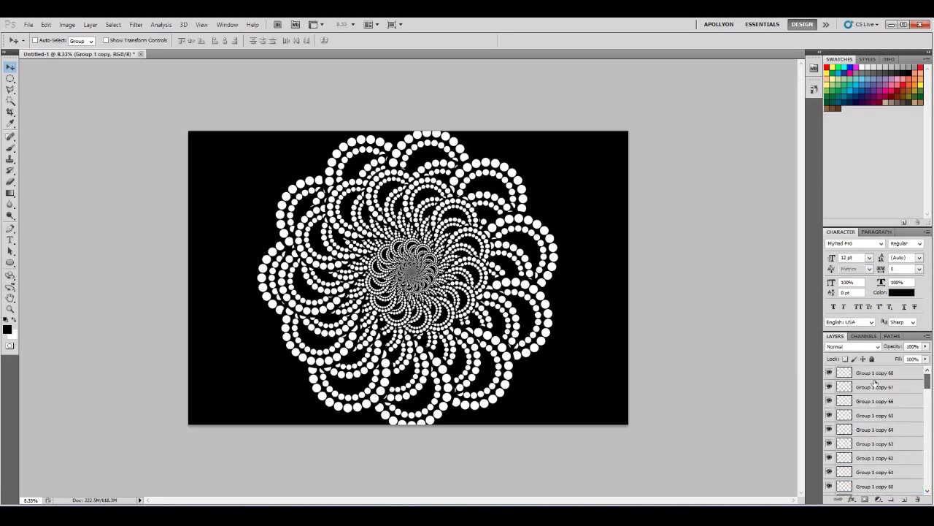
left_click(879, 376, "shift")
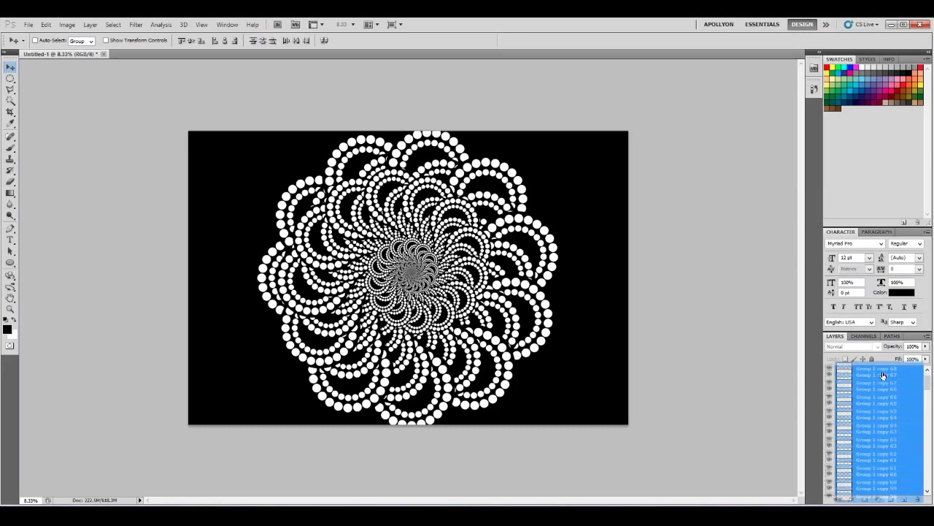
key("ctrl+g")
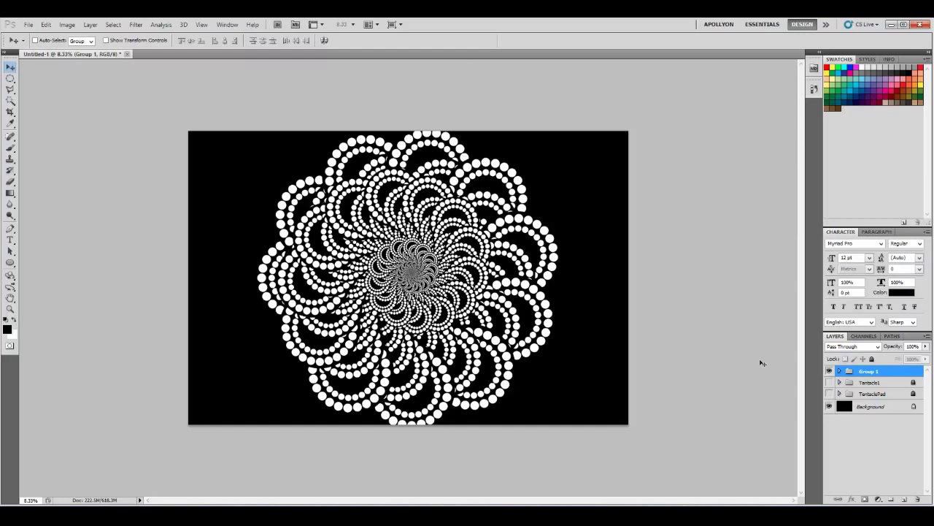
key("ctrl+t")
Duplicate the Group 1 flower folder and hide the original Group 1
key("Return")
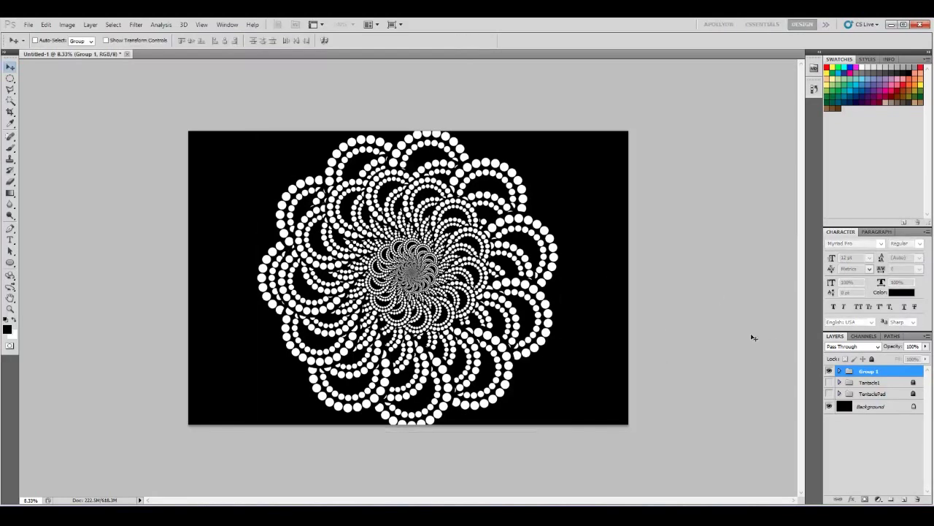
left_click_drag(868, 371, 904, 500)
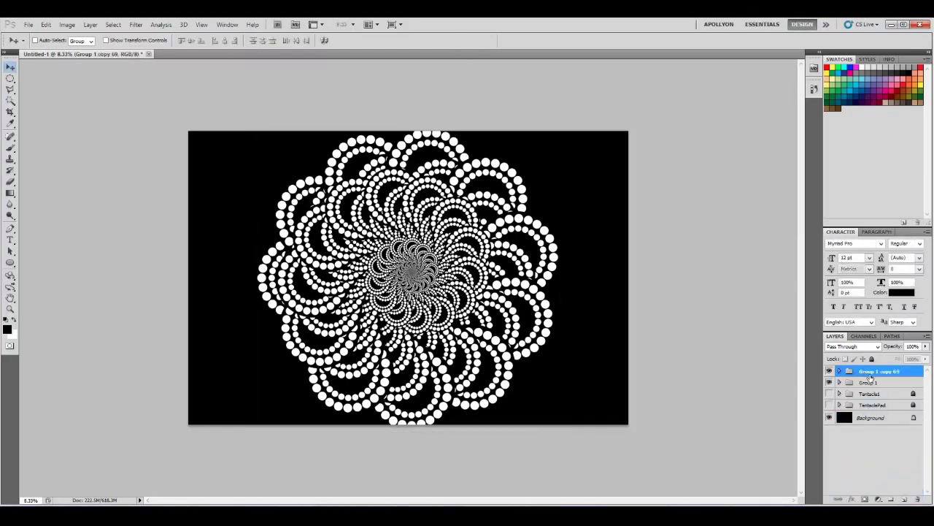
left_click(869, 381)
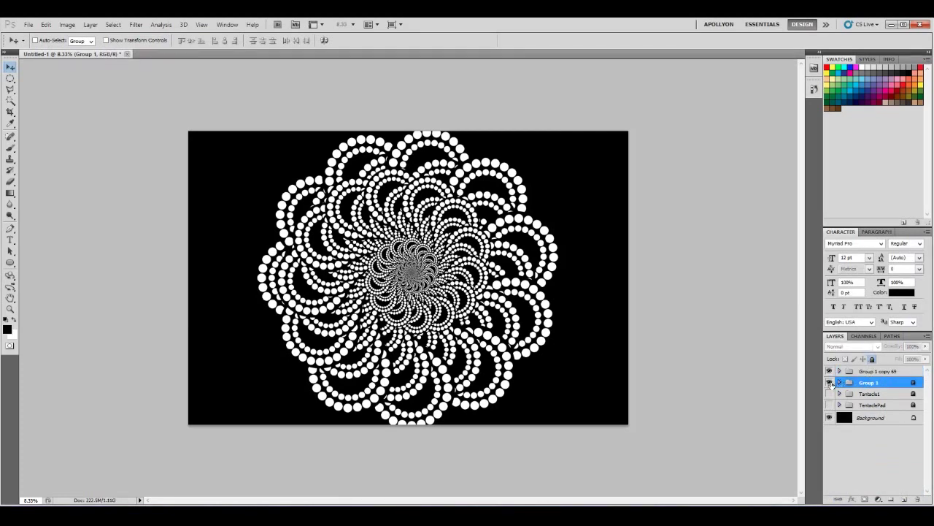
left_click(830, 383)
left_click(869, 370)
left_click(869, 382)
Rename the hidden original group to 'Element1' via Group Properties
right_click(869, 384)
left_click(869, 387)
right_click(870, 387)
left_click(850, 250)
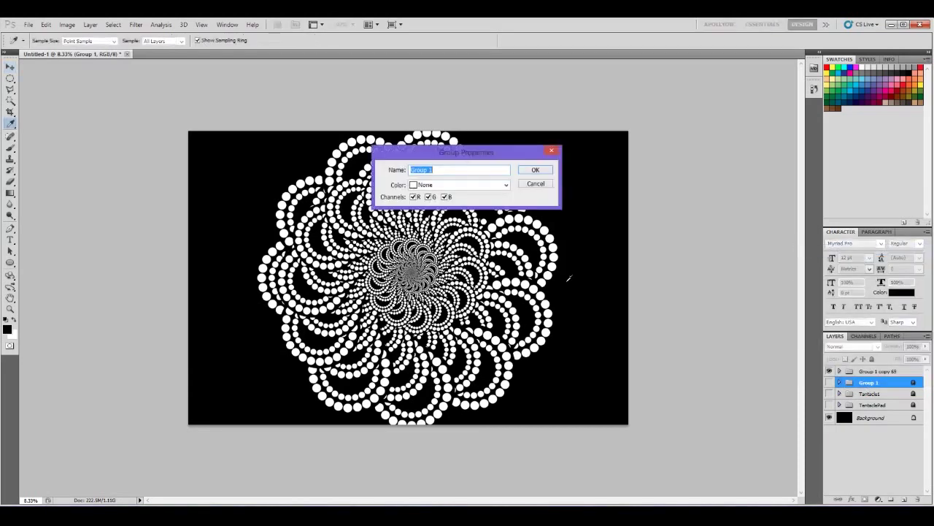
type("T")
type("lement1")
key("Return")
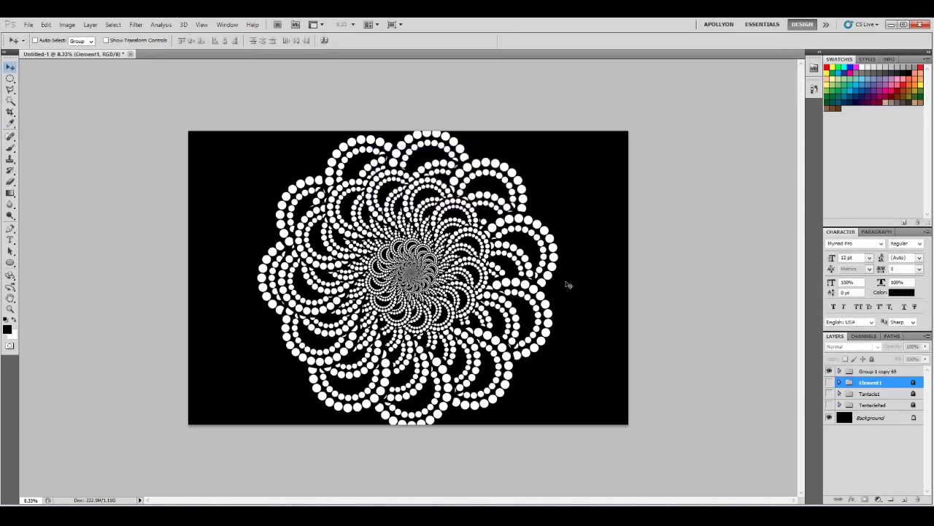
left_click(871, 371)
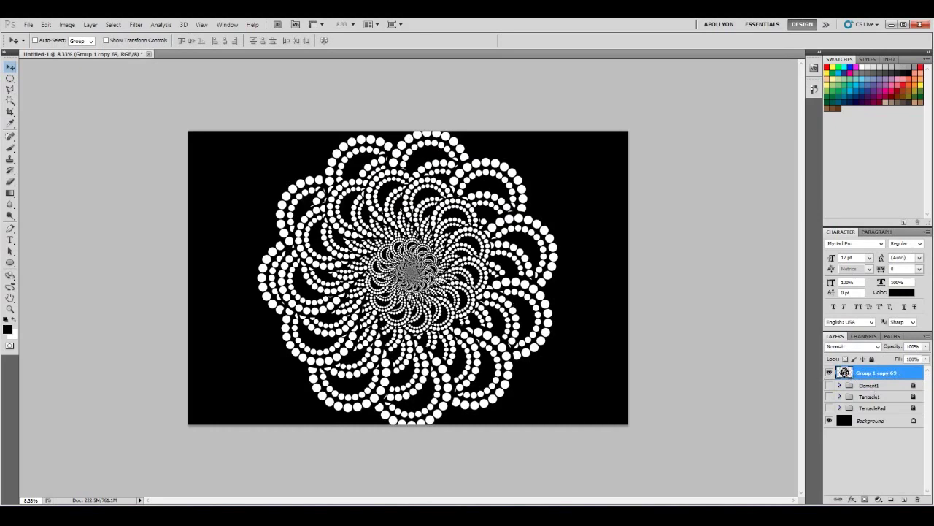
Shrink the copied flower around its centre to about 38% as a small rosette
key("ctrl+t")
left_click_drag(559, 126, 527, 159)
left_click_drag(558, 126, 449, 208)
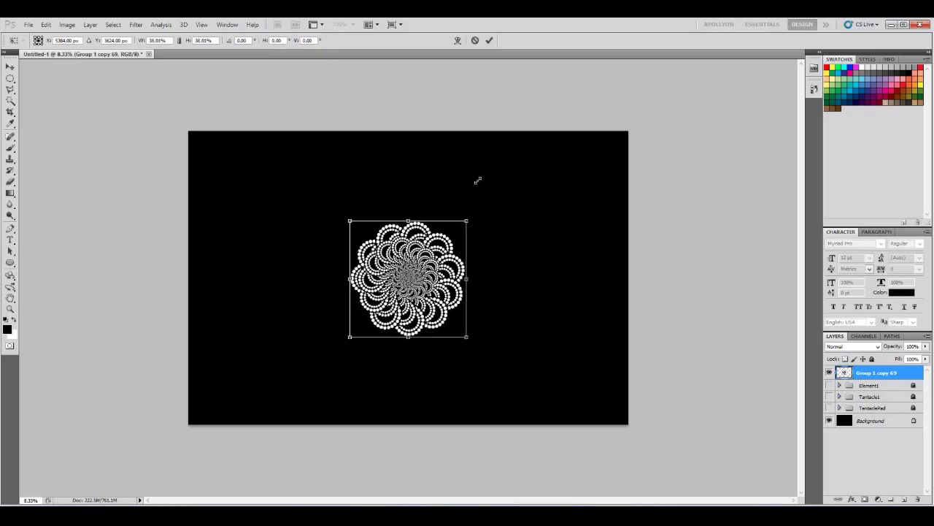
key("Return")
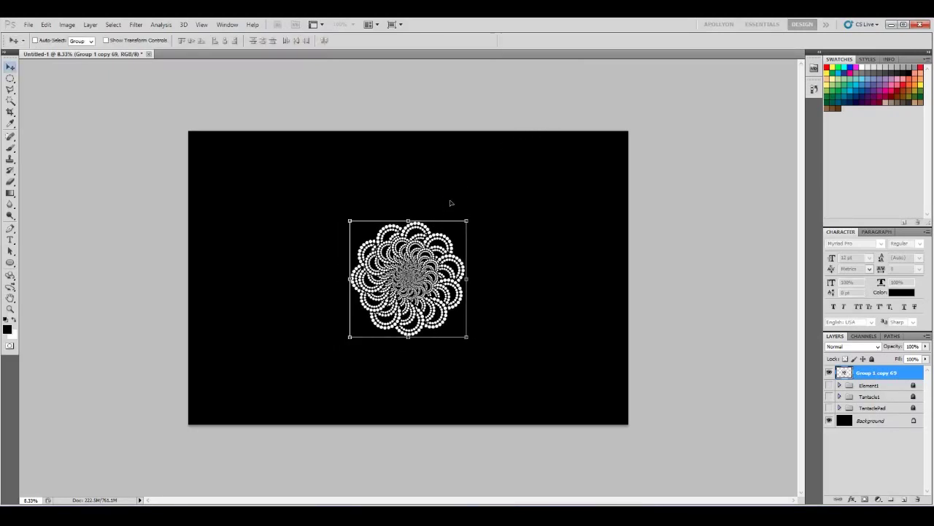
Show the guides and Element1 again, and move the rosette to the canvas's left edge
key("ctrl+semicolon")
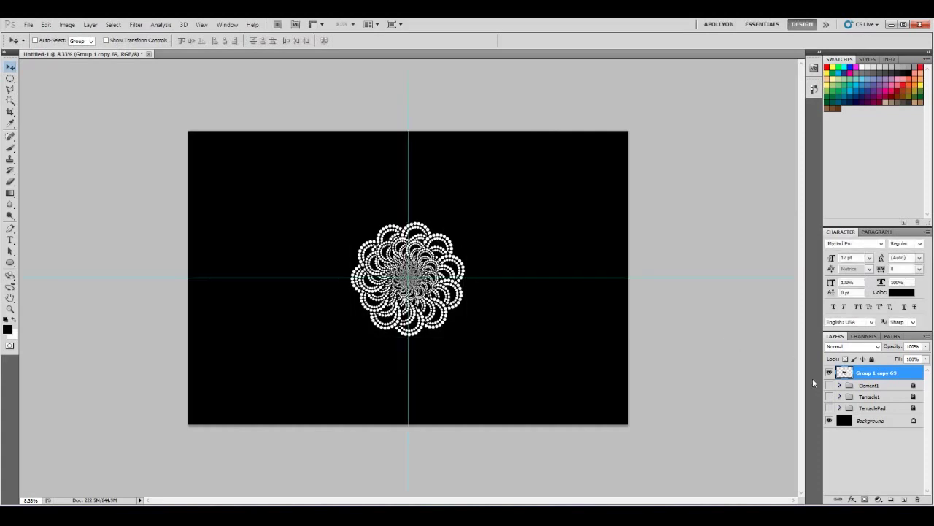
left_click(829, 385)
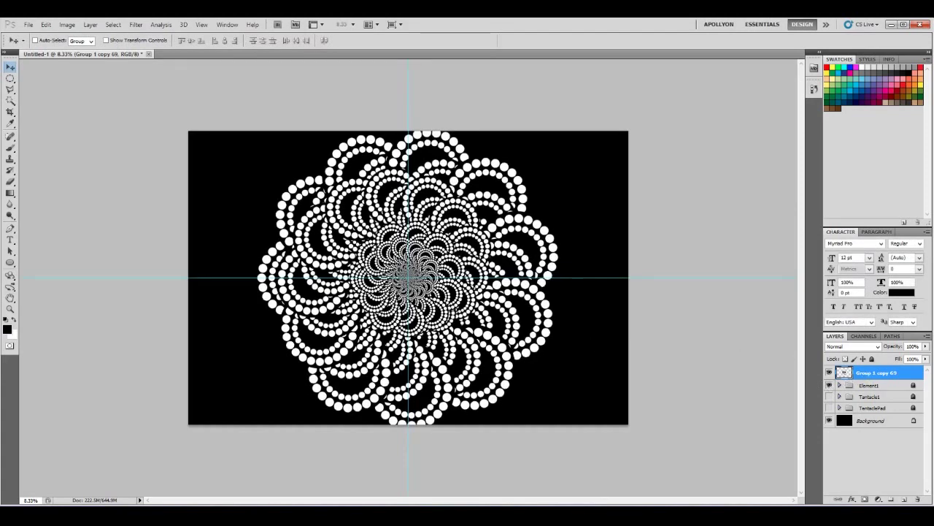
left_click_drag(409, 276, 241, 273)
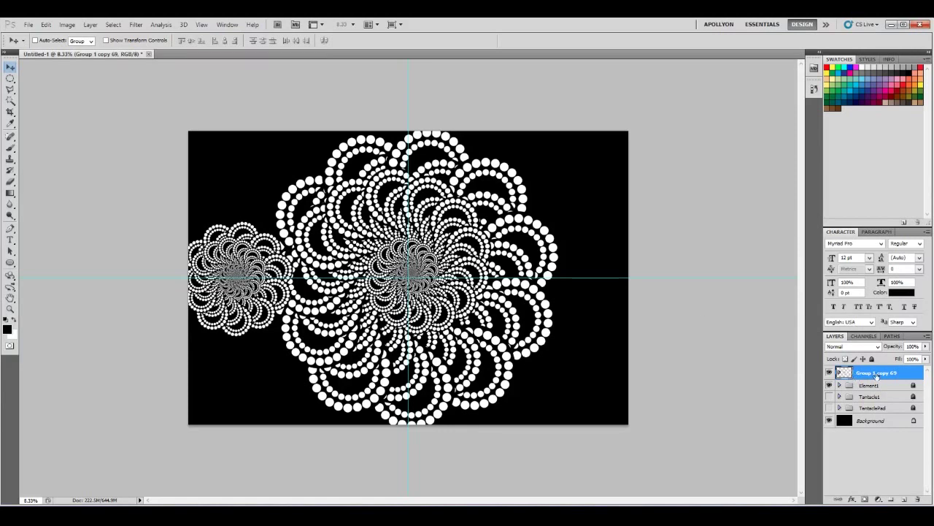
Move the small rosette's layer above Element1 in the layer stack
left_click_drag(876, 374, 877, 387)
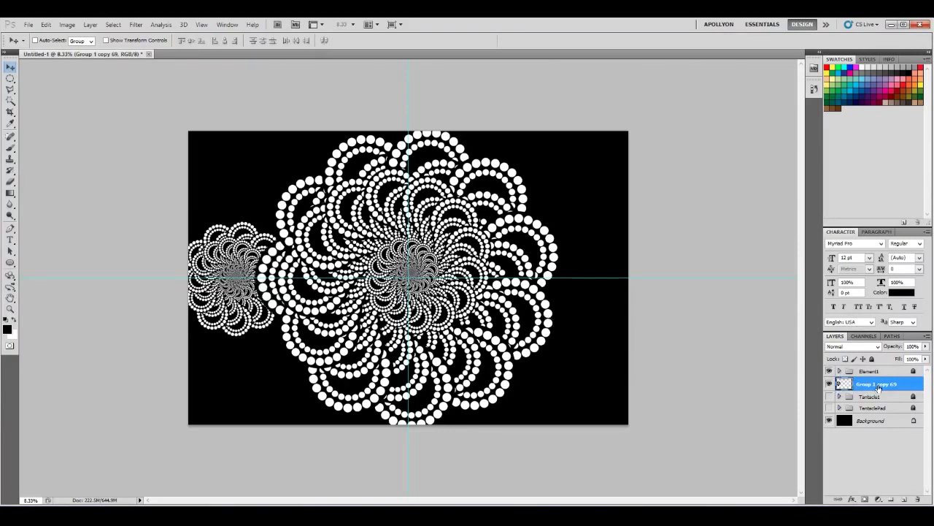
left_click_drag(878, 386, 876, 374)
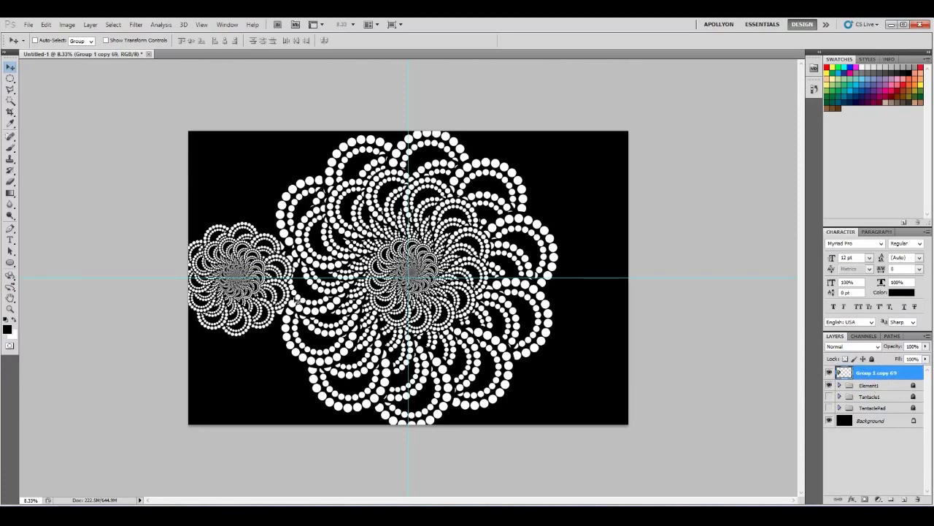
key("ctrl+t")
key("Escape")
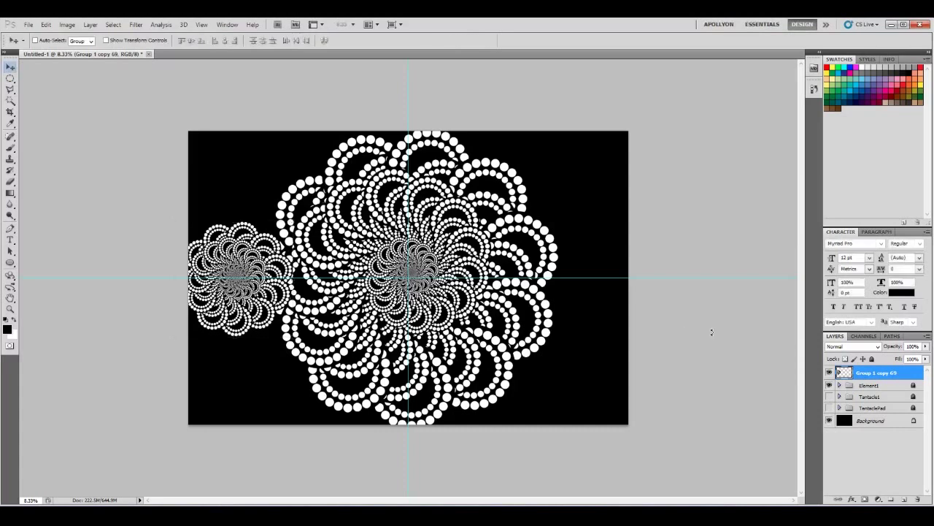
Duplicate the rosette and rotate the copy 180° around the canvas centre onto the right edge
key("ctrl+j")
key("ctrl+t")
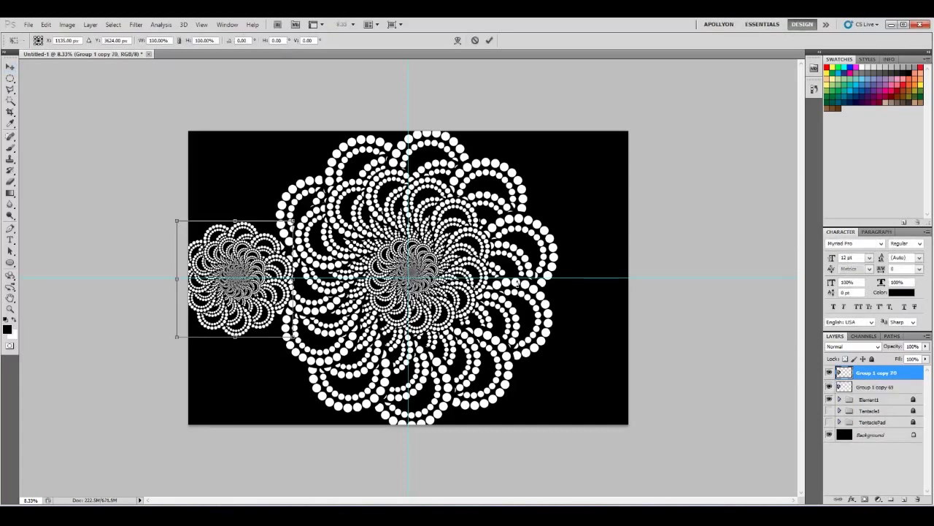
key("Return")
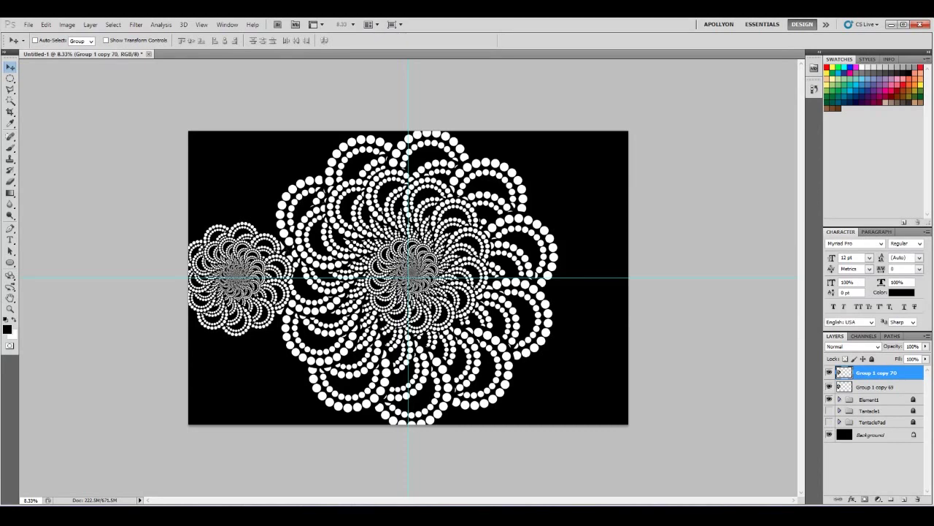
left_click(10, 79)
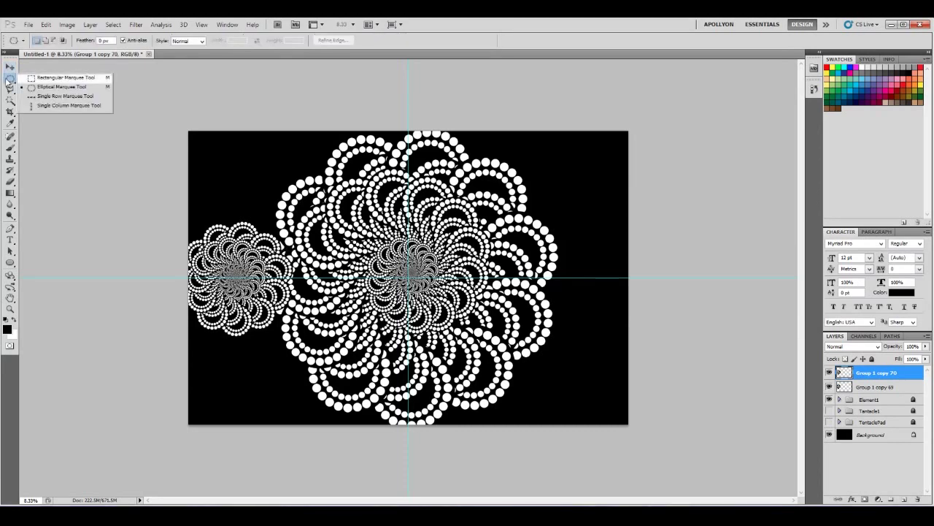
left_click(29, 77)
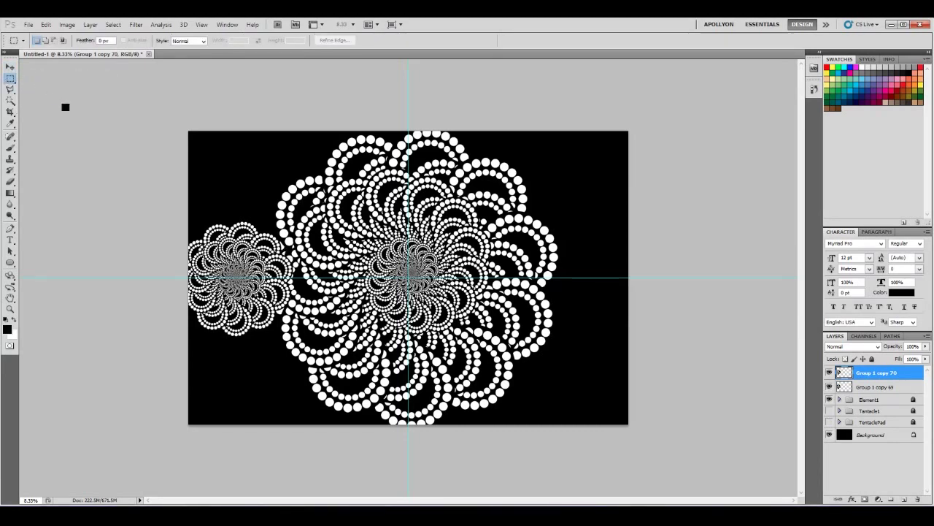
key("ctrl+t")
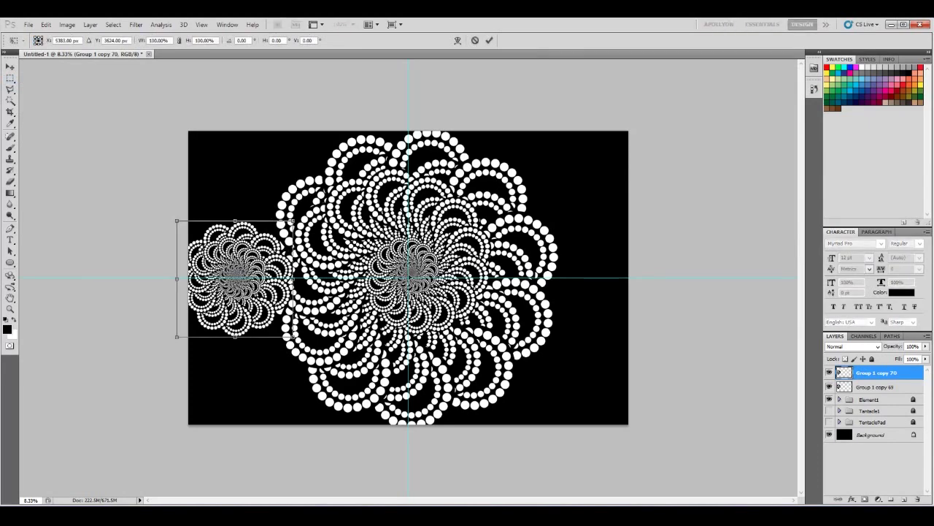
left_click_drag(168, 198, 649, 358)
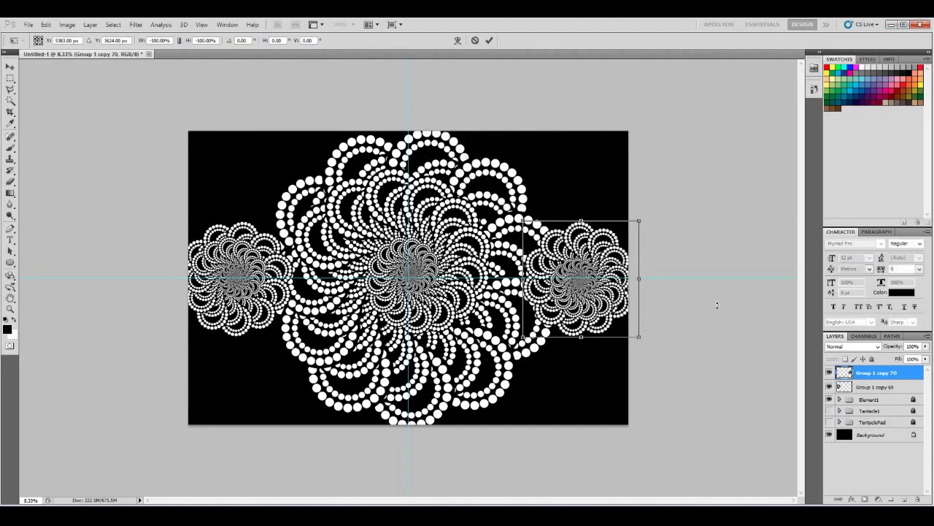
key("Return")
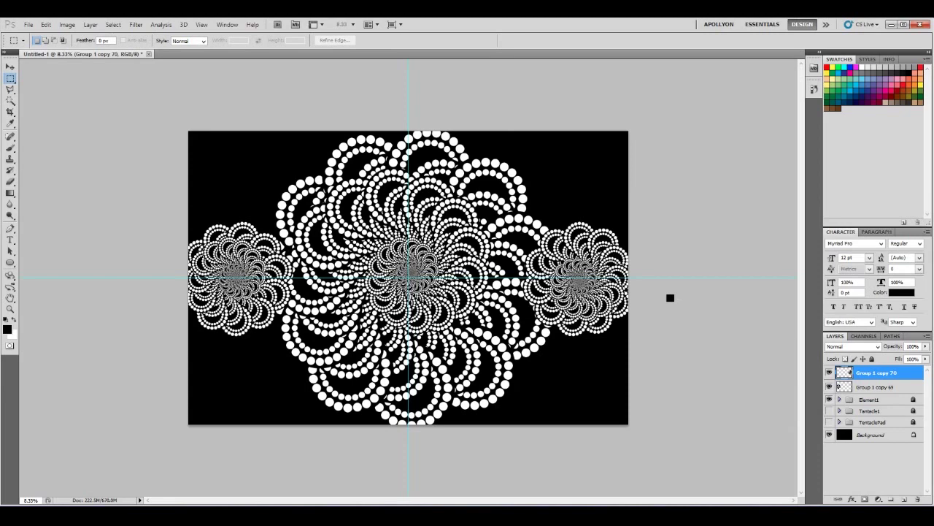
key("v")
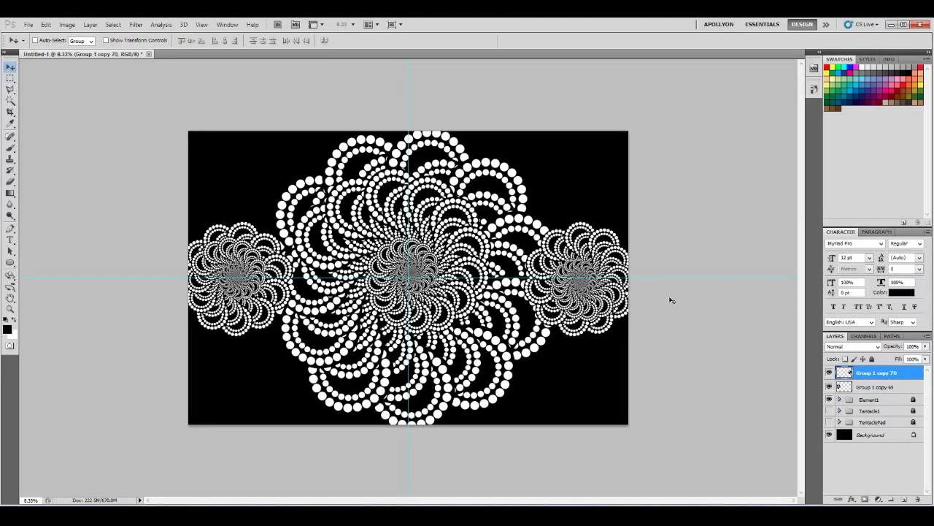
Duplicate both side rosettes and rotate the copies -90° around the centre to the top and bottom
left_click(876, 387, "shift")
left_click_drag(876, 387, 904, 499)
key("ctrl+t")
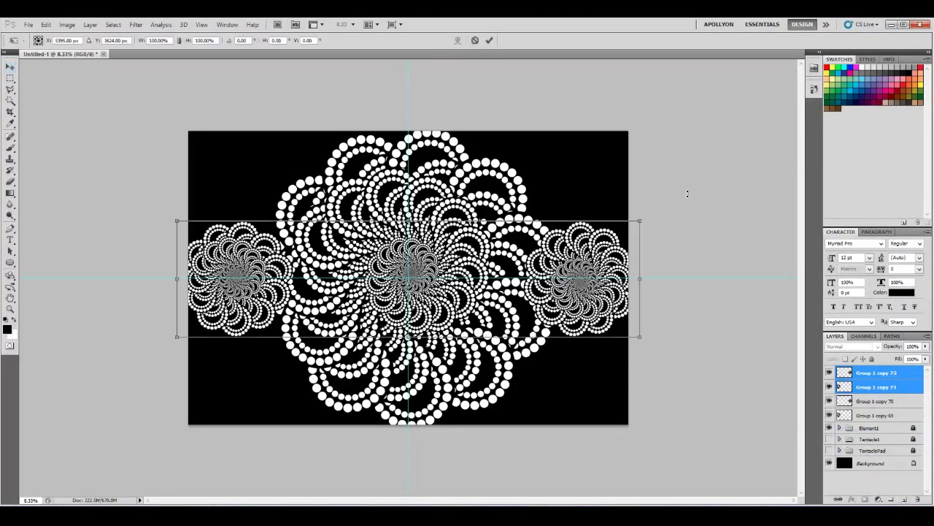
left_click_drag(678, 168, 667, 158)
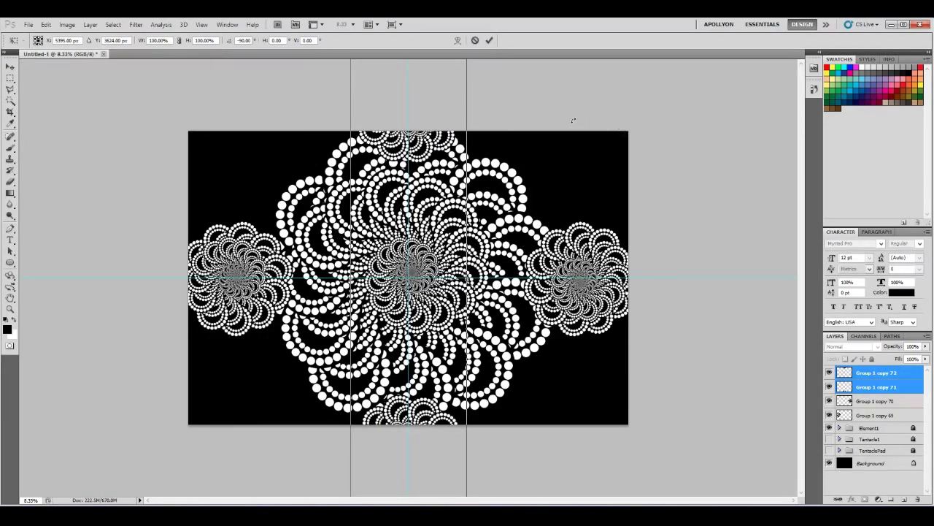
key("Return")
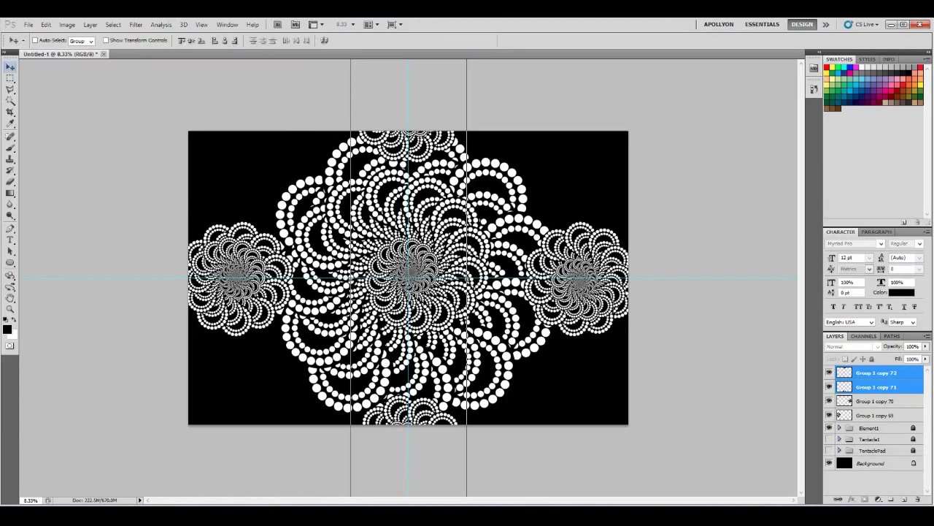
Select layers Group 1 copy 69 through Group 1 copy 72 together in the Layers panel
left_click(875, 413)
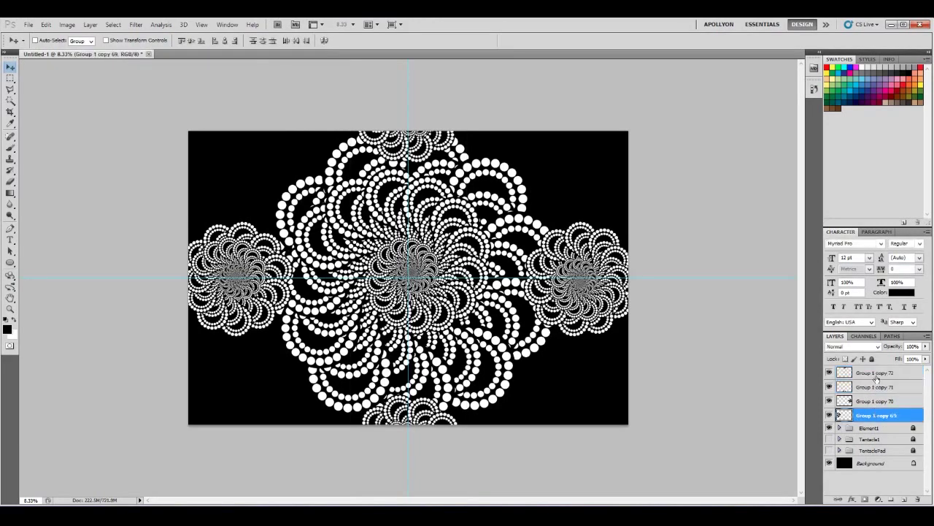
left_click(882, 376, "shift")
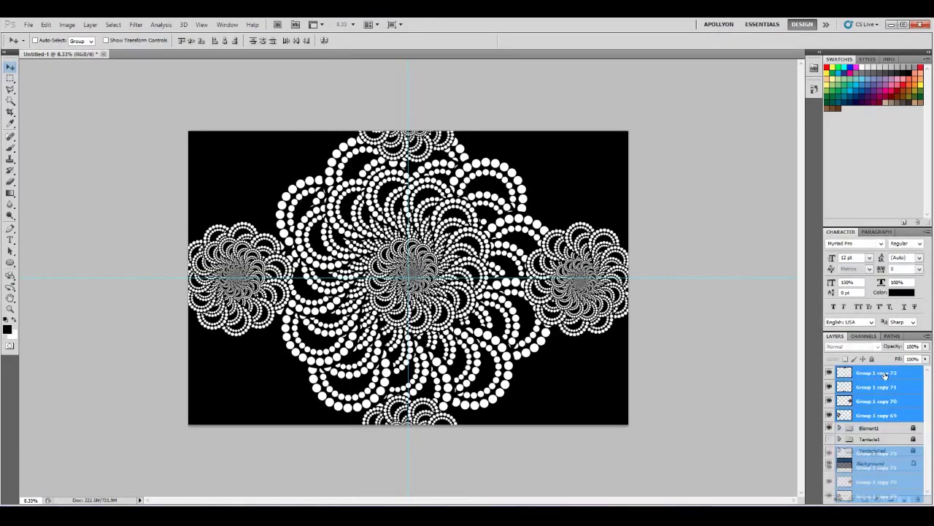